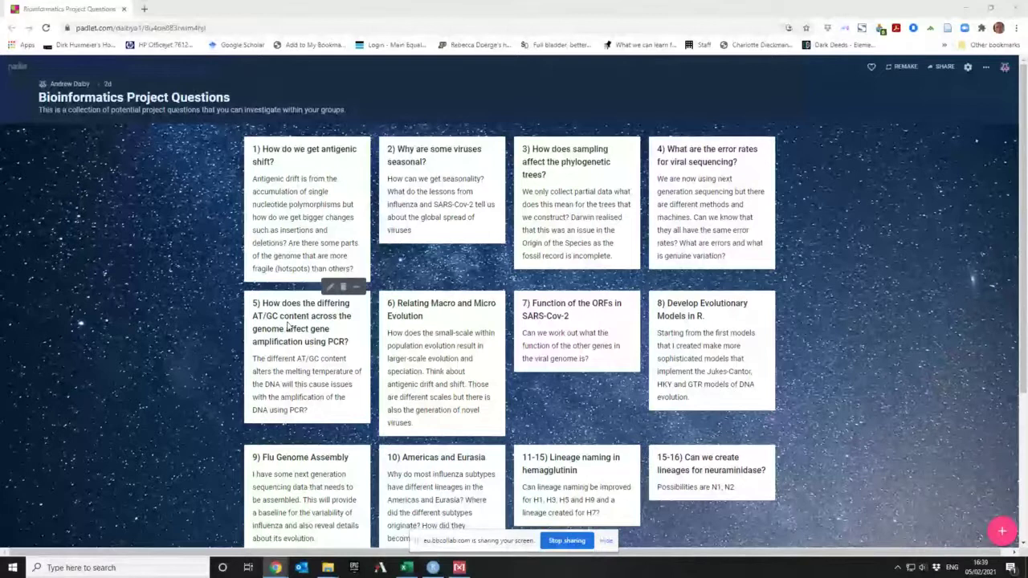
Switch to the NCBI results window and go back to the Google results for "ncbi influenza" to open the Influenza virus database query page
left_click(970, 8)
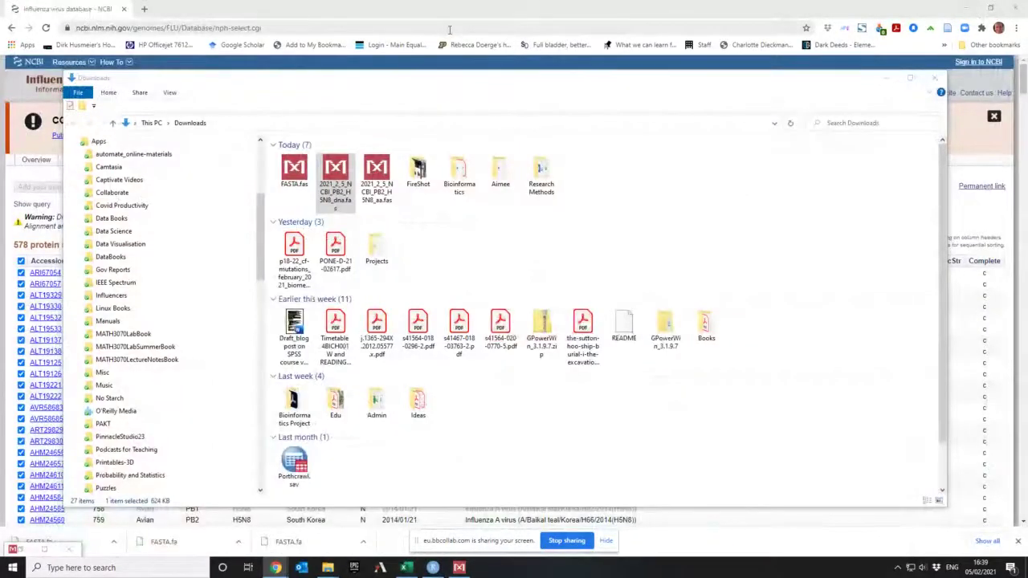
left_click(338, 4)
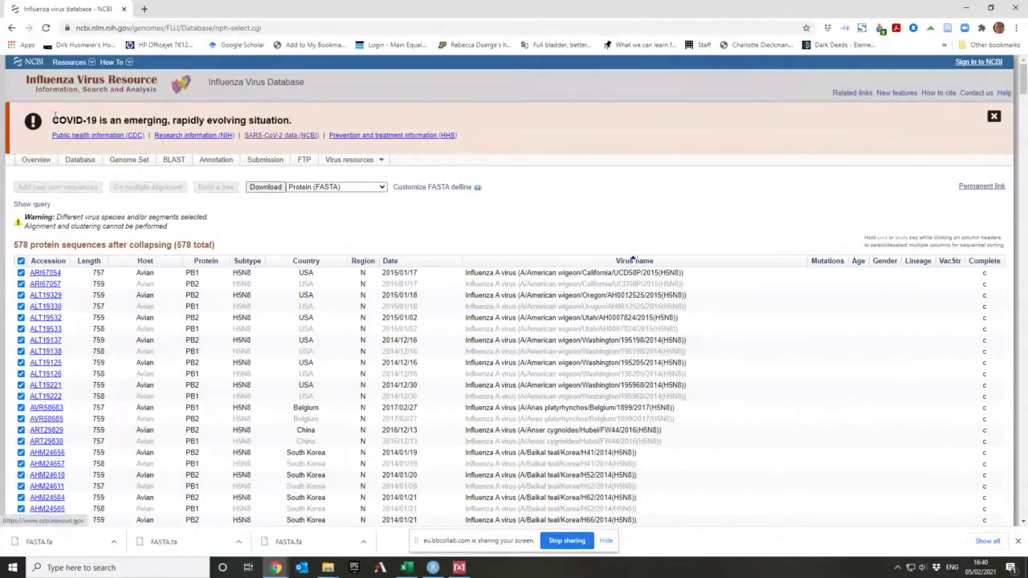
left_click(37, 161)
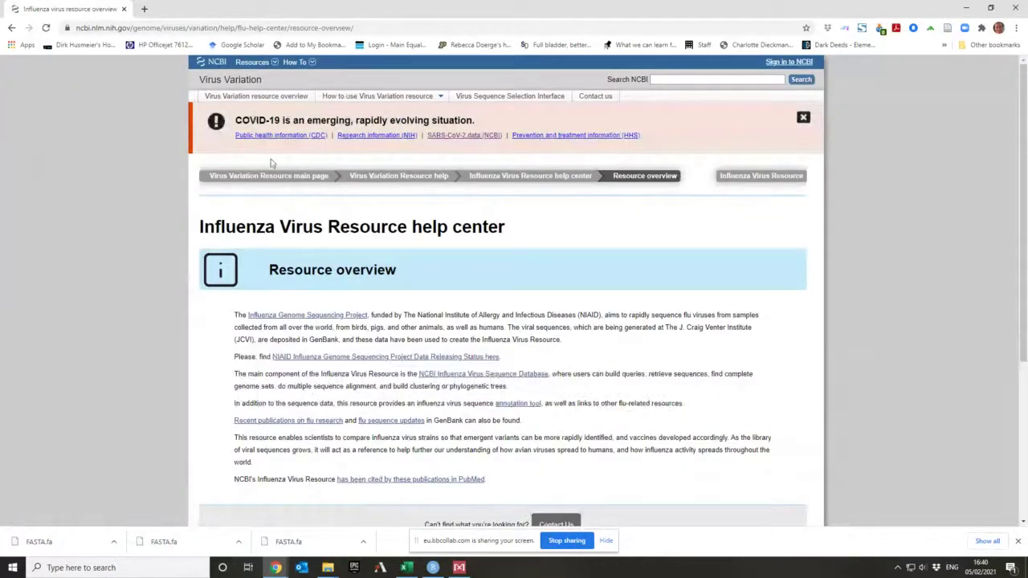
left_click(11, 28)
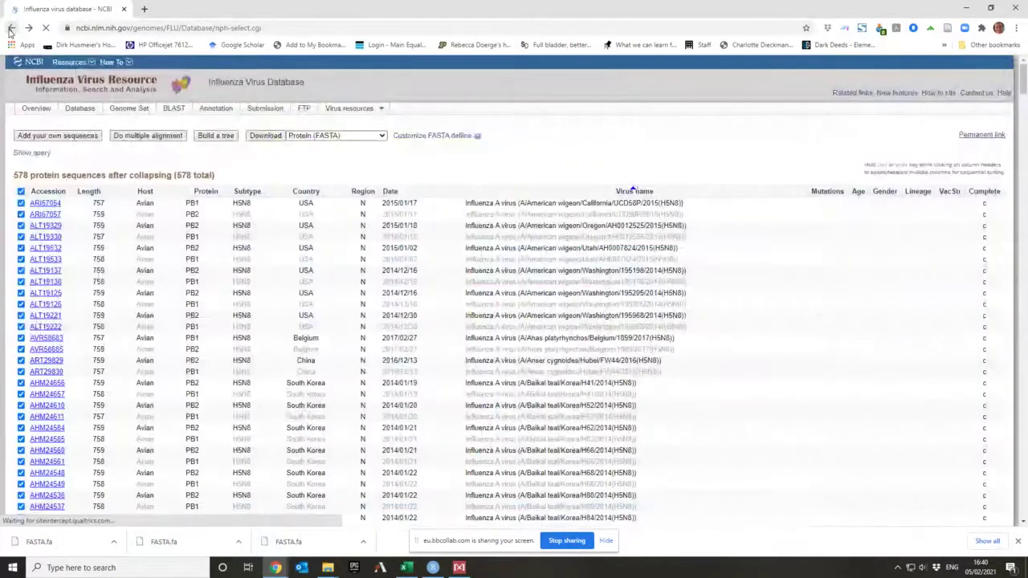
left_click(12, 28)
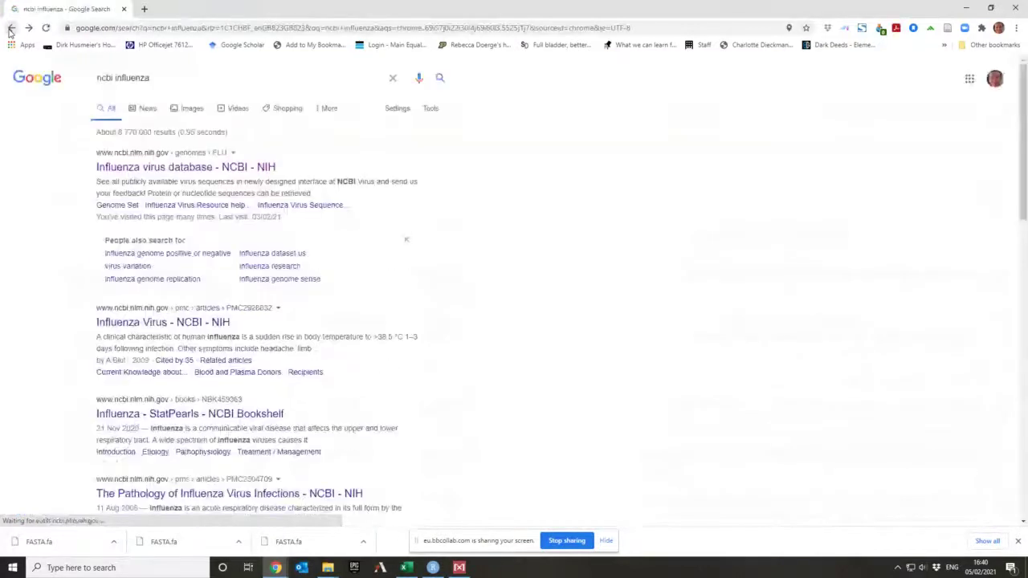
left_click(178, 168)
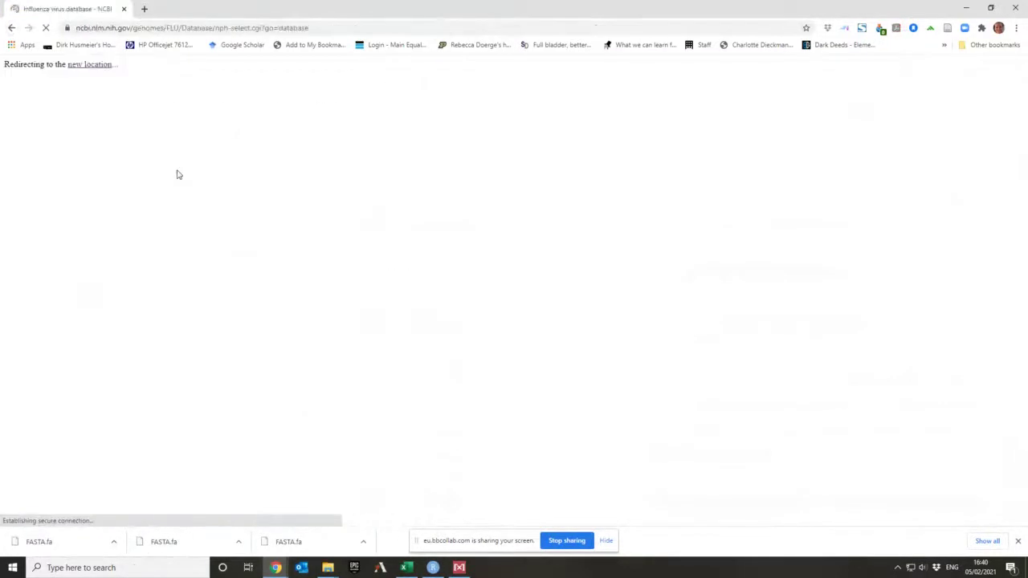
Set the protein filter in the search set to HA
scroll(508, 395, "down", 3)
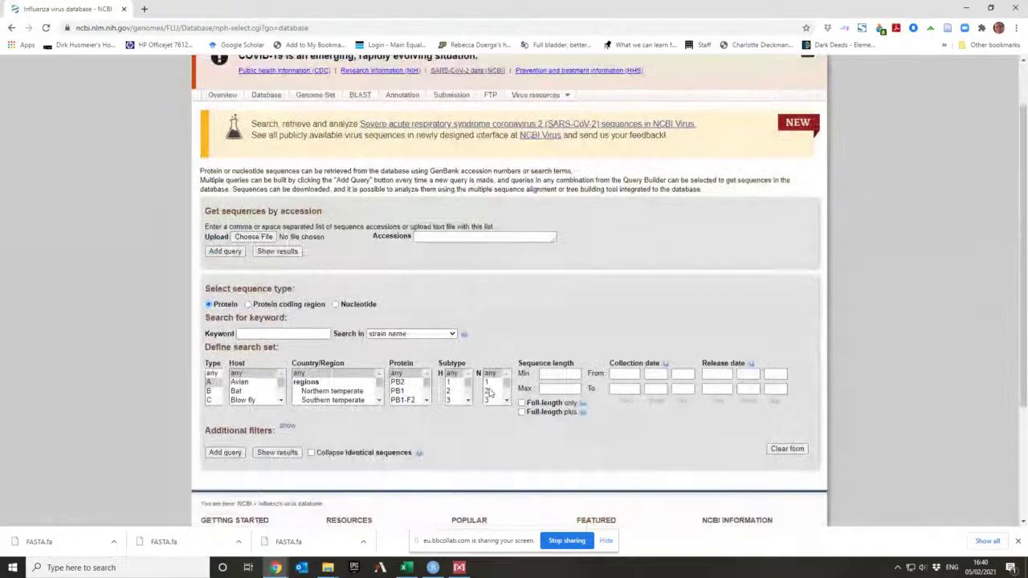
mouse_move(241, 339)
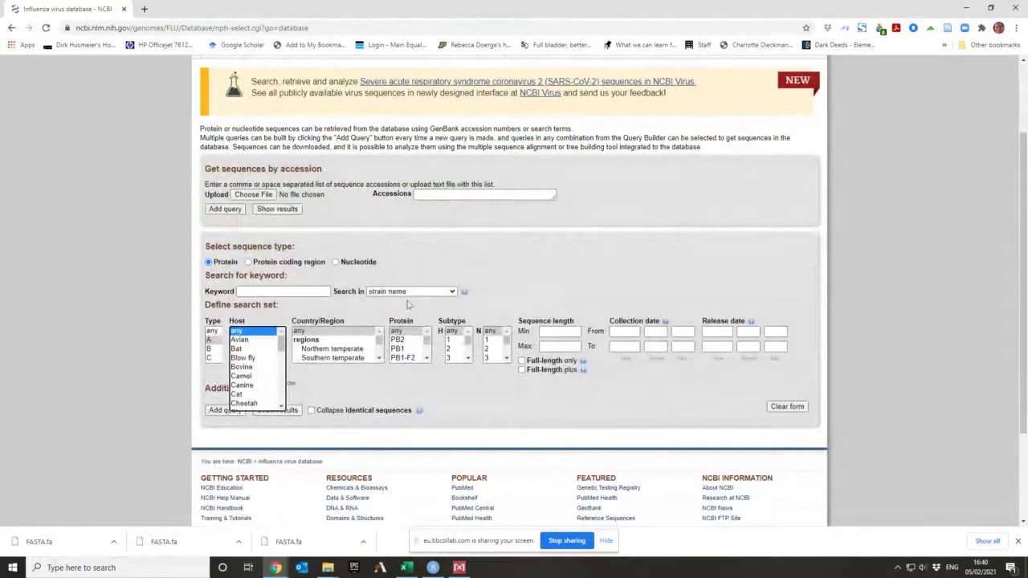
mouse_move(426, 361)
scroll(398, 373, "down", 2)
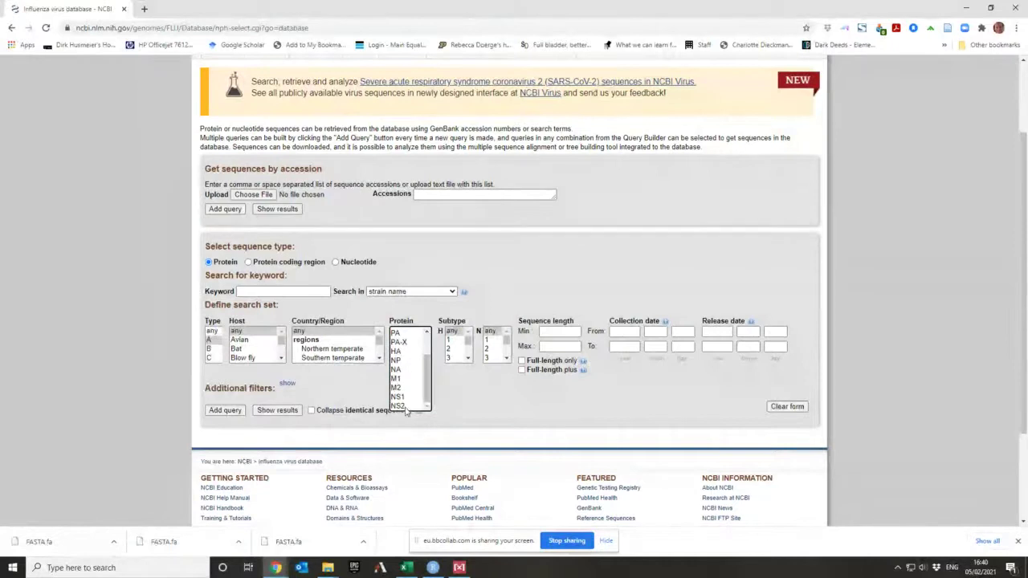
left_click(397, 351)
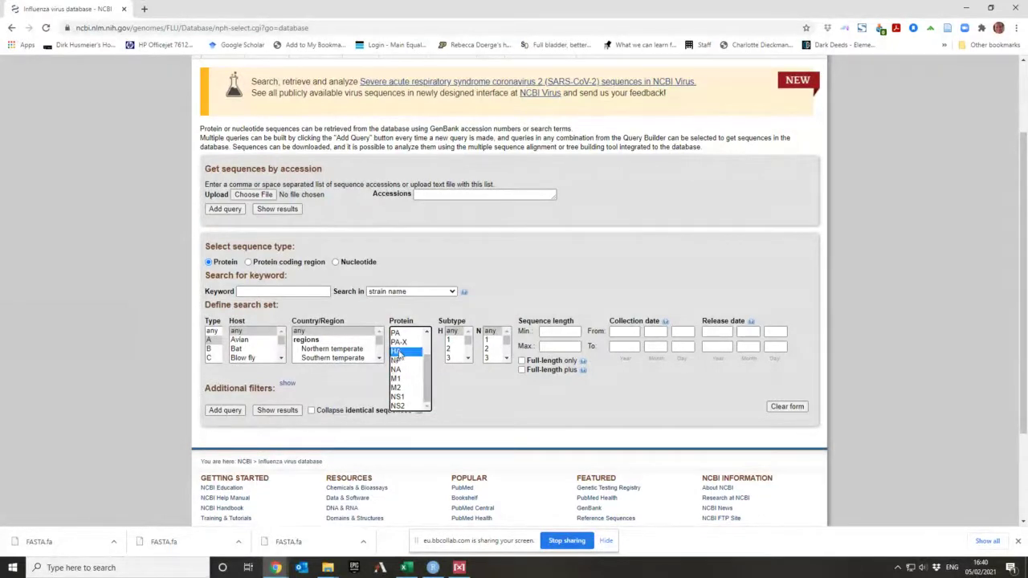
Restrict the subtype filters to H types 1 and 5 together with N type 2
left_click(451, 340)
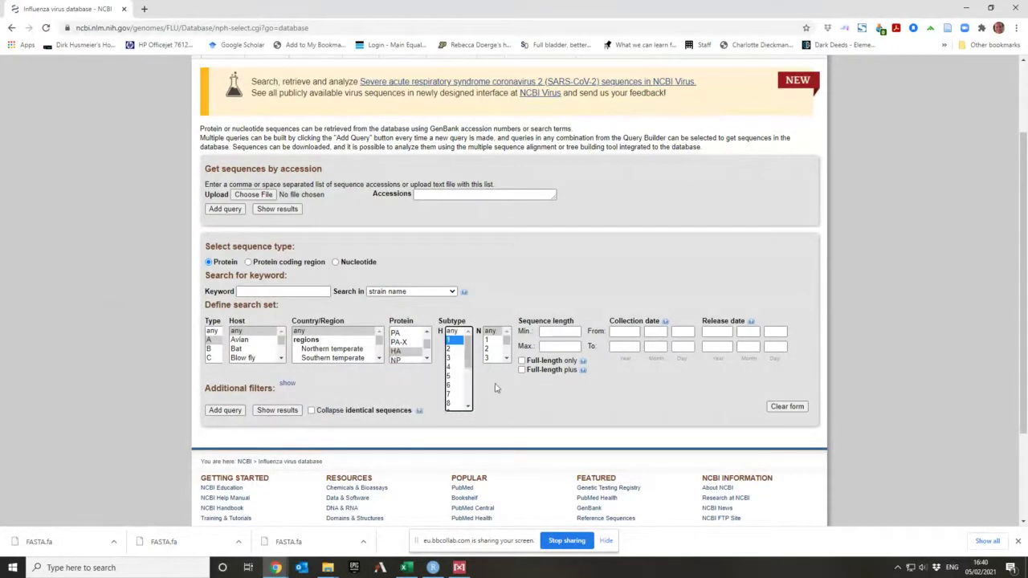
left_click(450, 376, "shift")
left_click(450, 341)
left_click(452, 377, "ctrl")
left_click(506, 352)
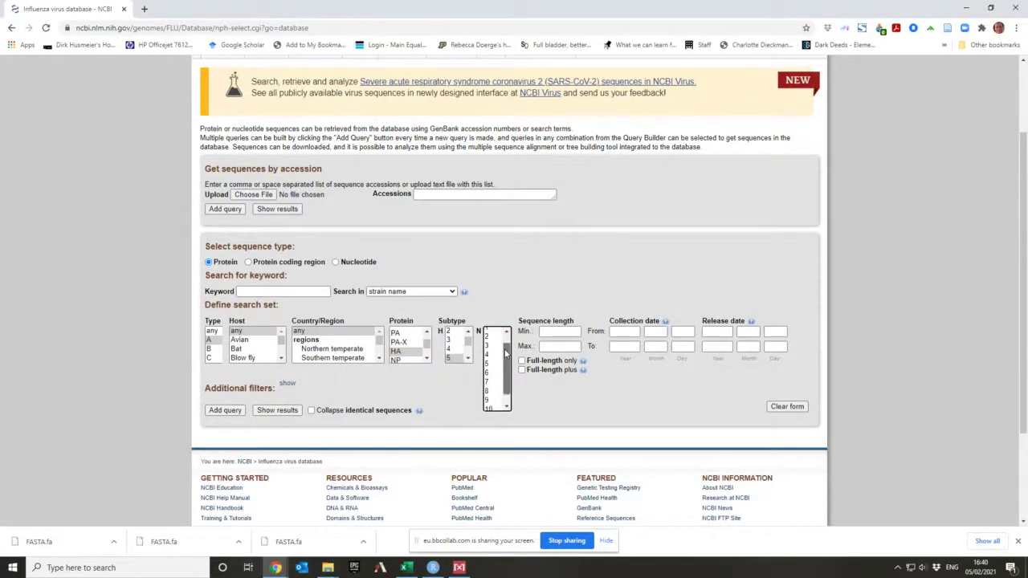
scroll(493, 384, "down", 1)
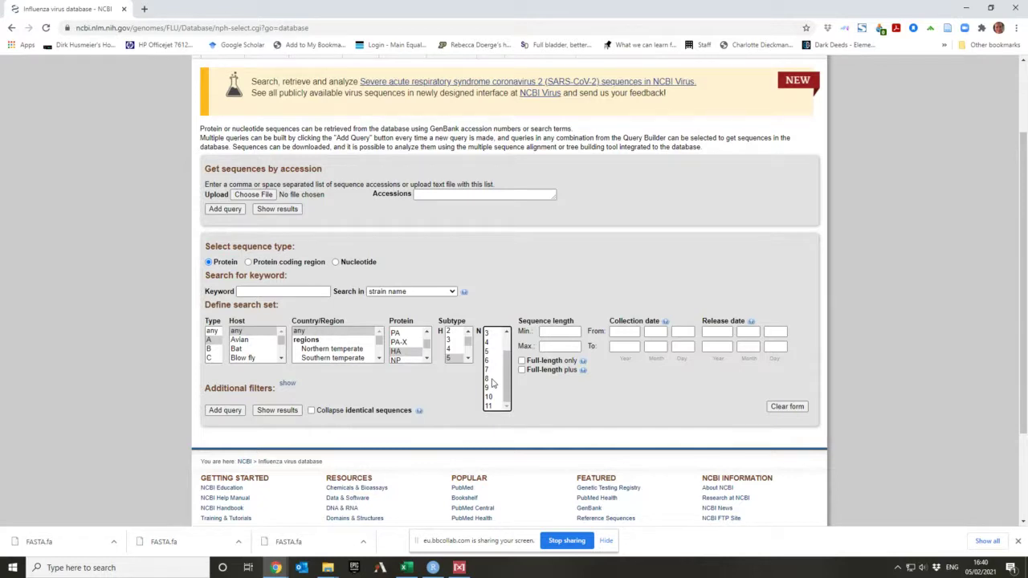
scroll(491, 366, "up", 1)
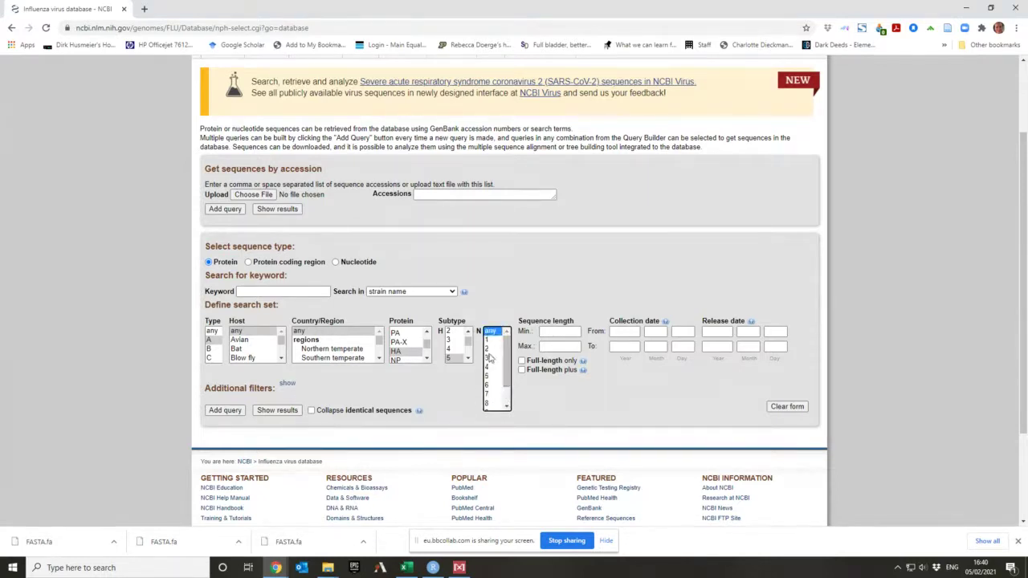
left_click(488, 350)
left_click(467, 341, "ctrl")
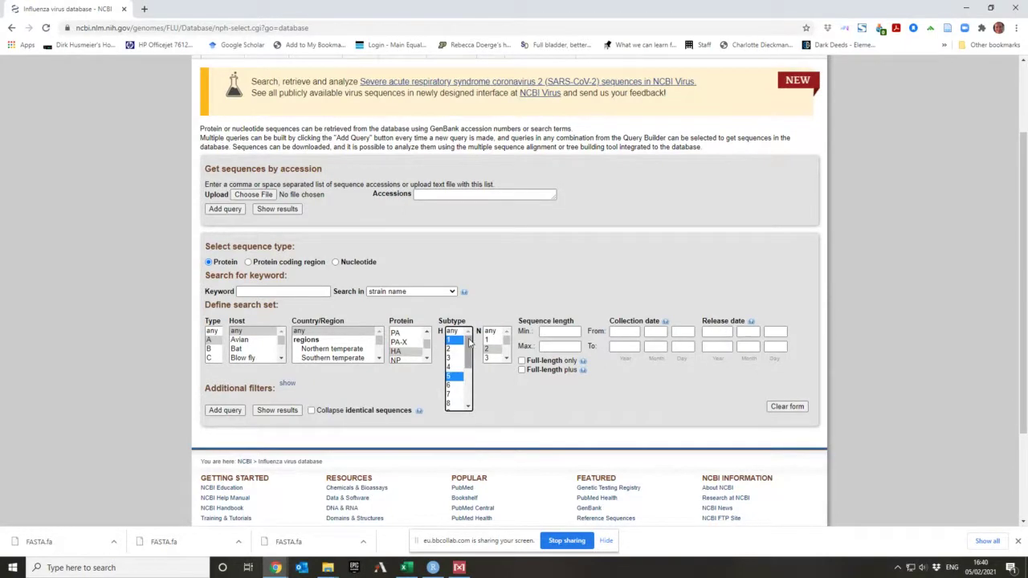
Limit the query to full-length sequences only and show the matching results
left_click(522, 361)
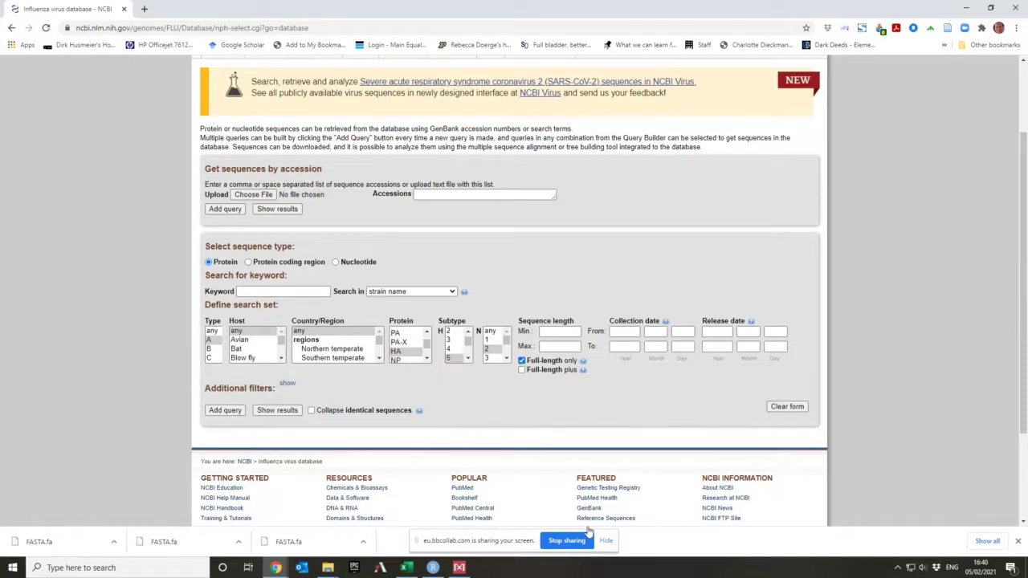
scroll(642, 432, "down", 3)
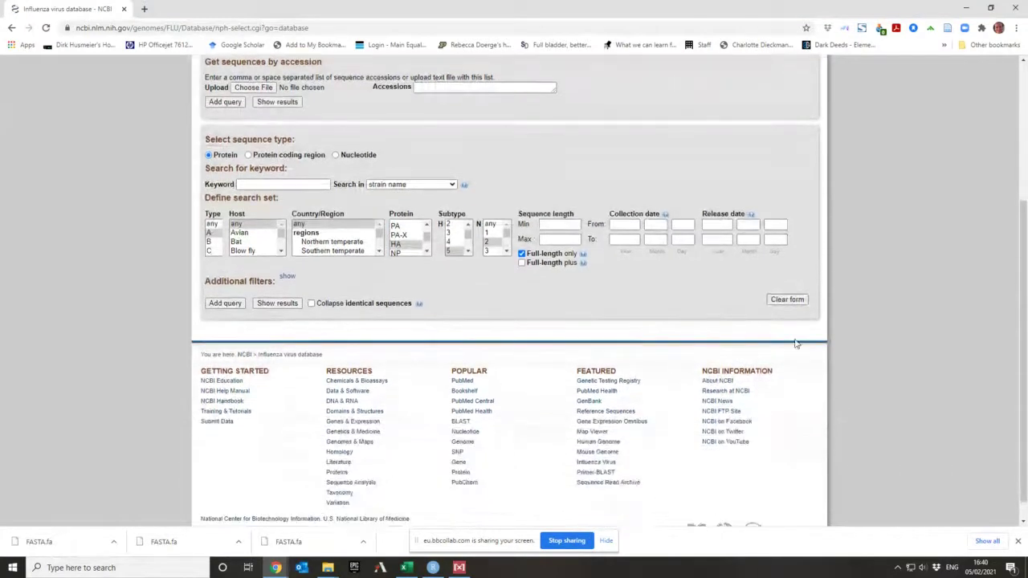
left_click(282, 304)
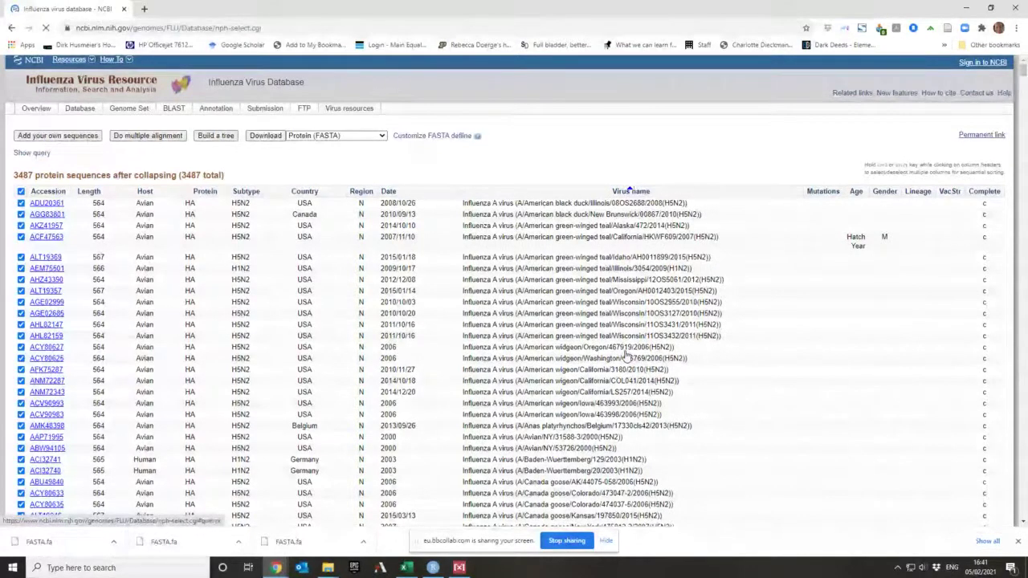
Try to deselect all protein sequences in the results table at once
scroll(316, 275, "down", 2)
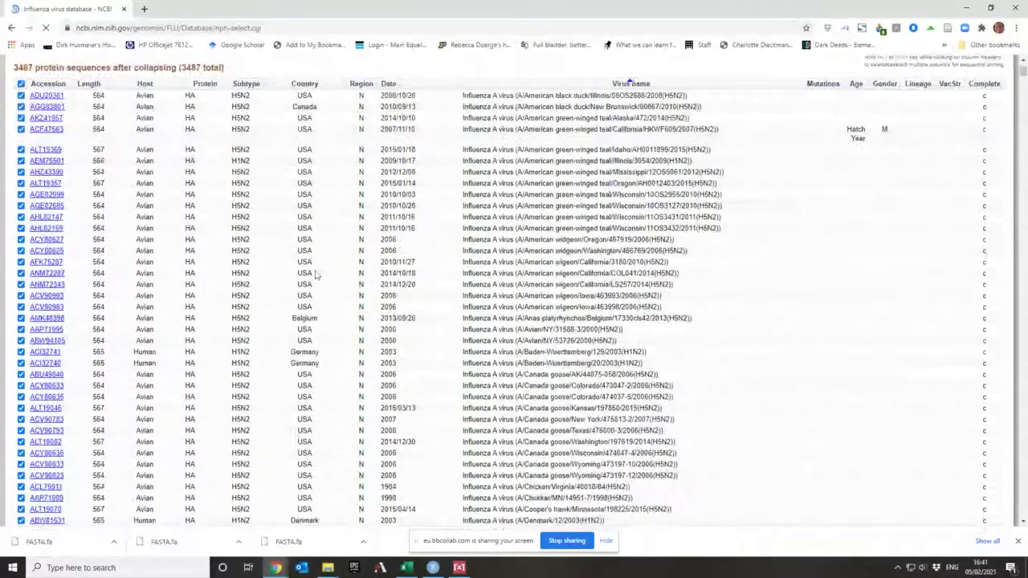
scroll(315, 275, "up", 2)
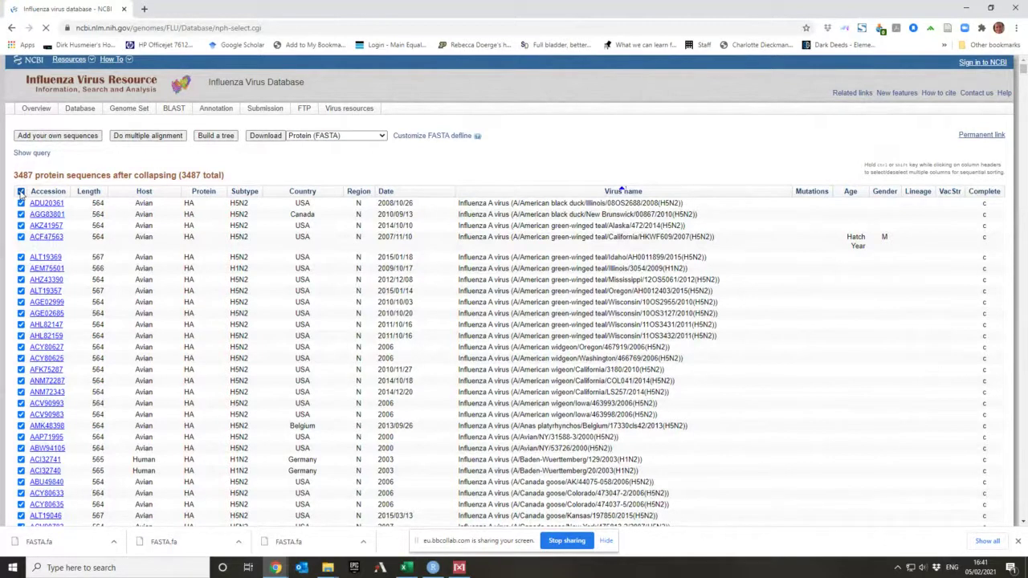
left_click(21, 192)
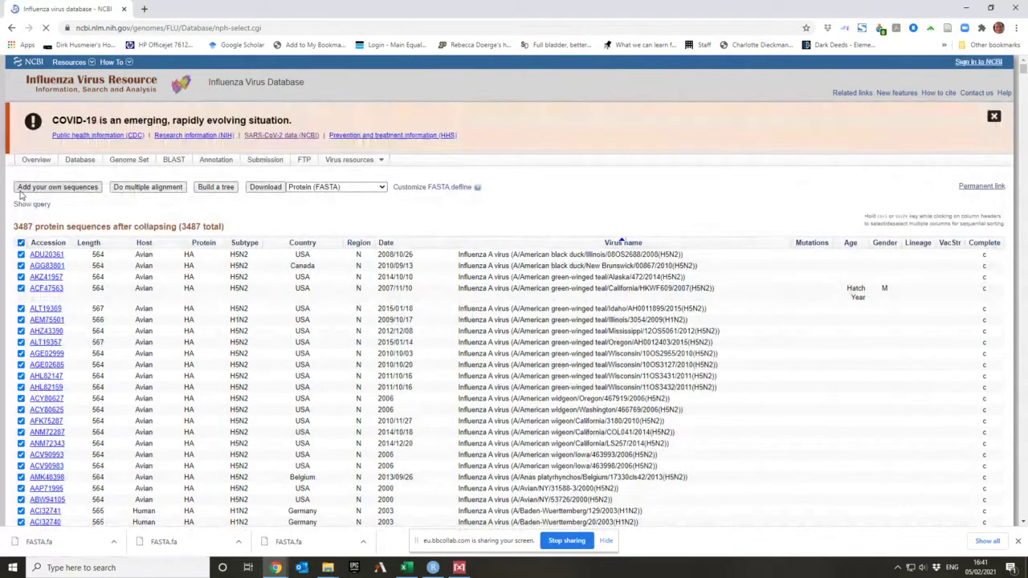
left_click(21, 242)
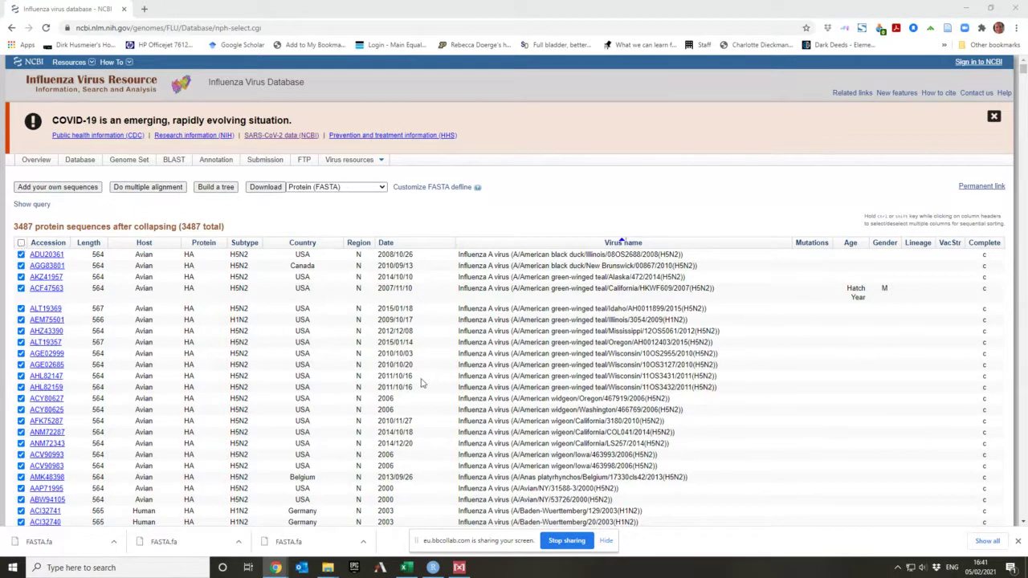
Examine the hosts, countries, dates and virus names across the entire list of returned HA sequences
scroll(421, 383, "down", 3)
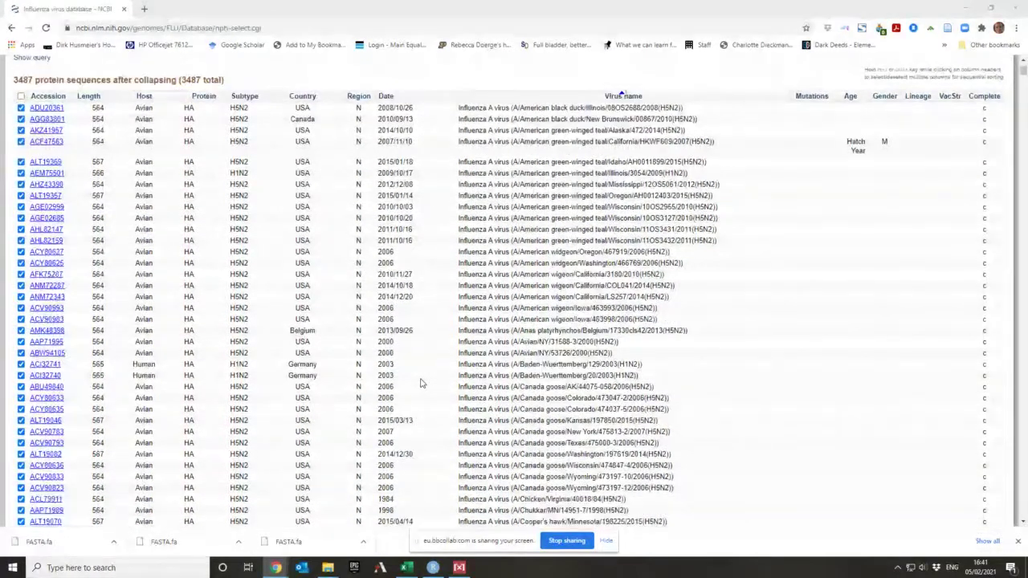
scroll(421, 383, "down", 5)
scroll(421, 383, "down", 10)
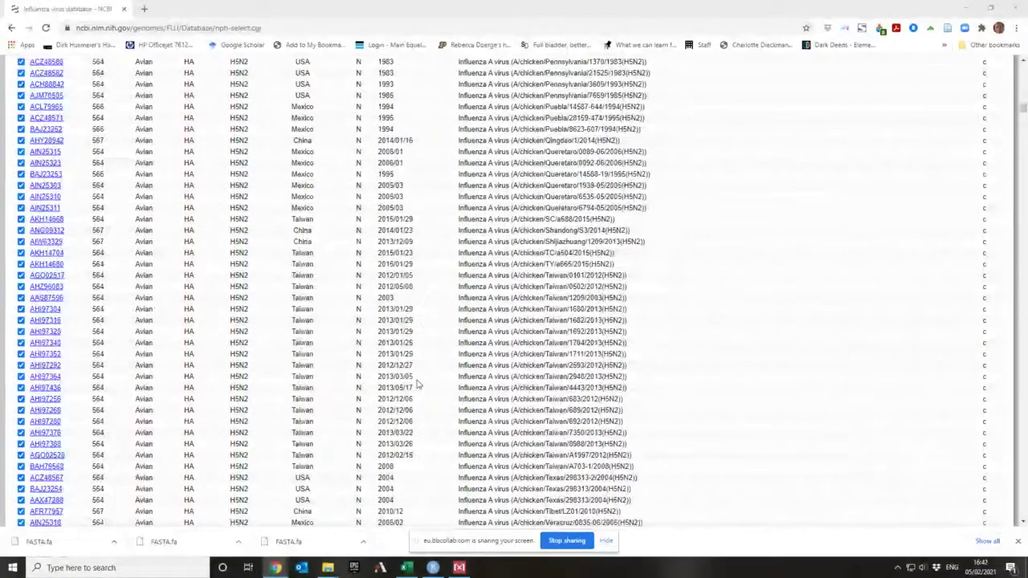
scroll(417, 386, "down", 15)
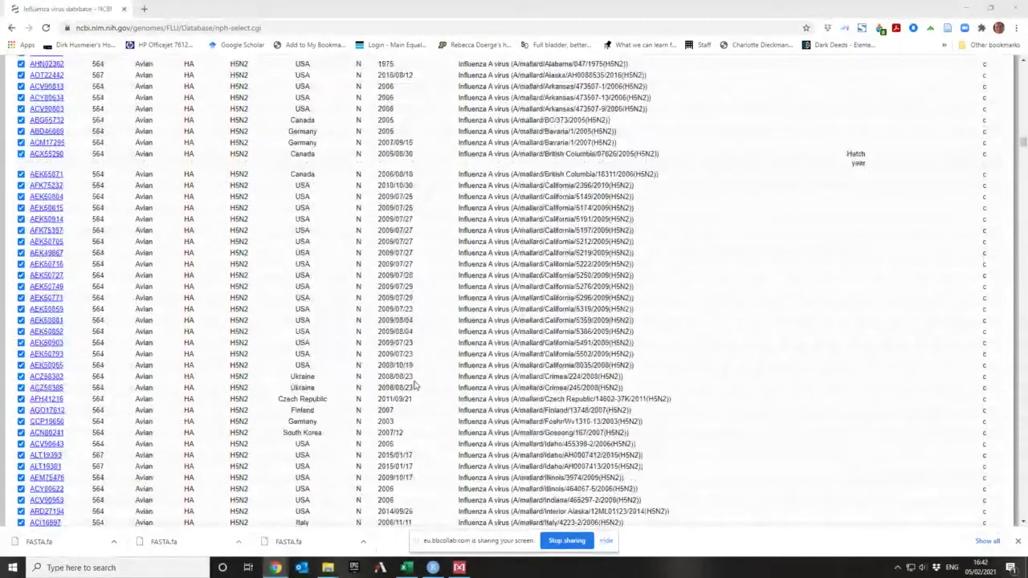
scroll(415, 387, "down", 15)
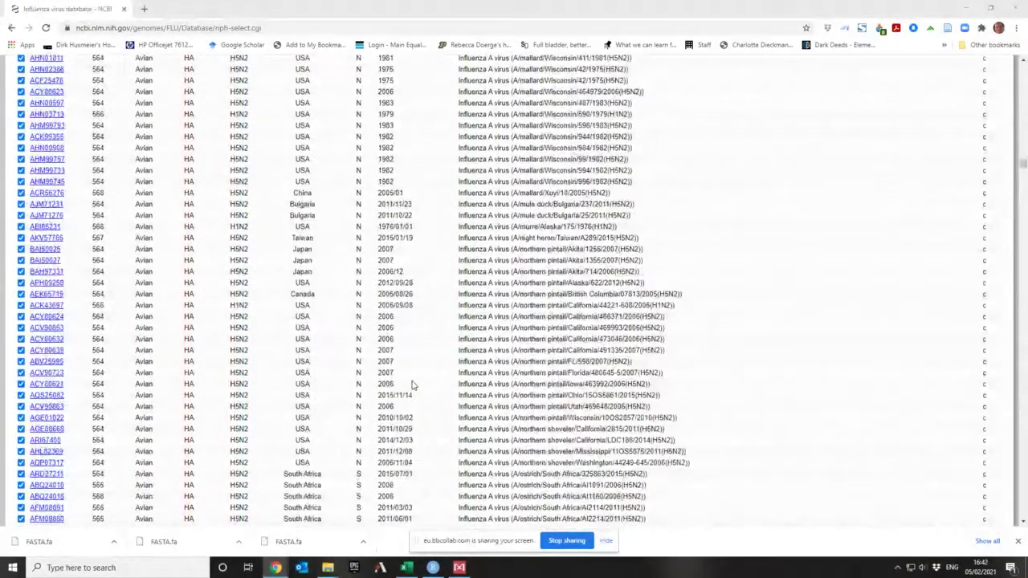
scroll(413, 385, "down", 10)
scroll(413, 386, "down", 10)
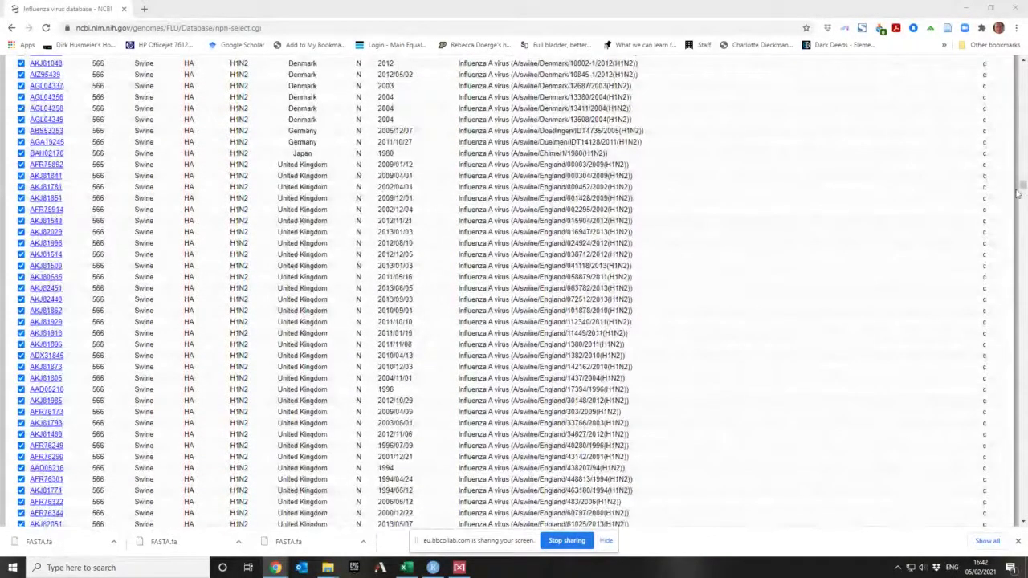
left_click_drag(1022, 194, 982, 535)
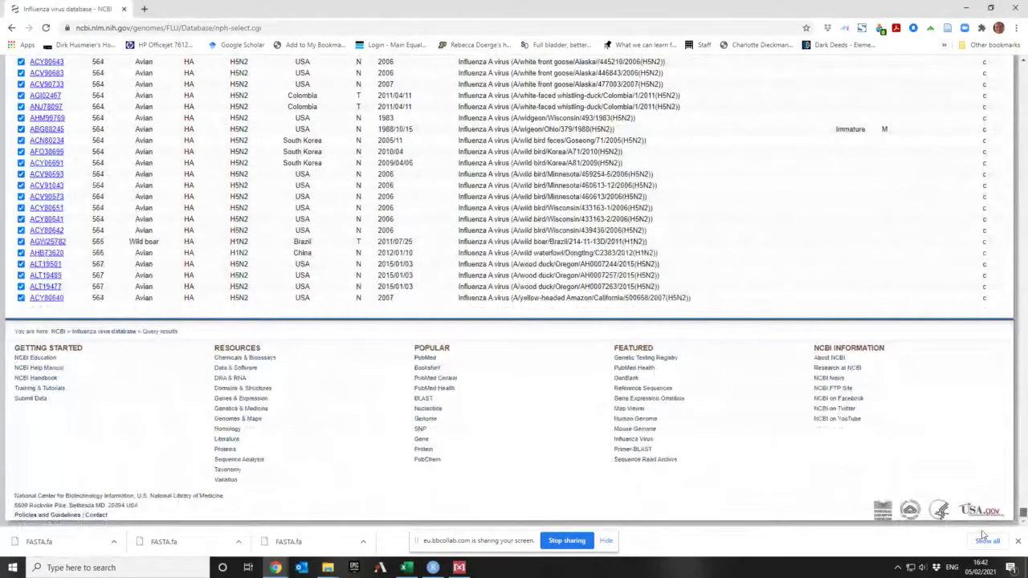
scroll(1002, 472, "up", 5)
key("Home")
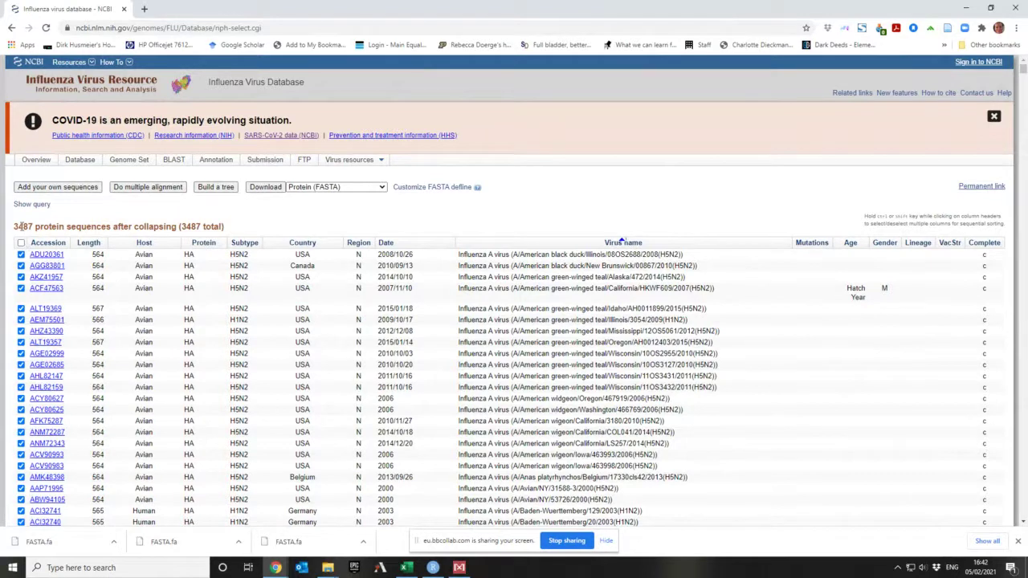
Return to the query form, limit the collection date to 2018 through 2020, and show the results
left_click(13, 30)
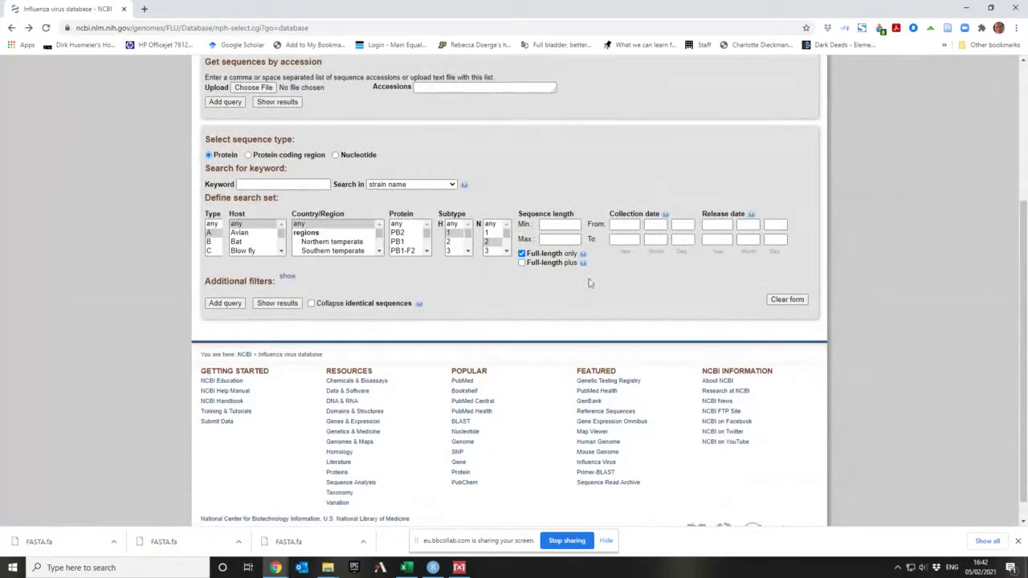
left_click(629, 225)
type("2018")
left_click(616, 240)
type("2020")
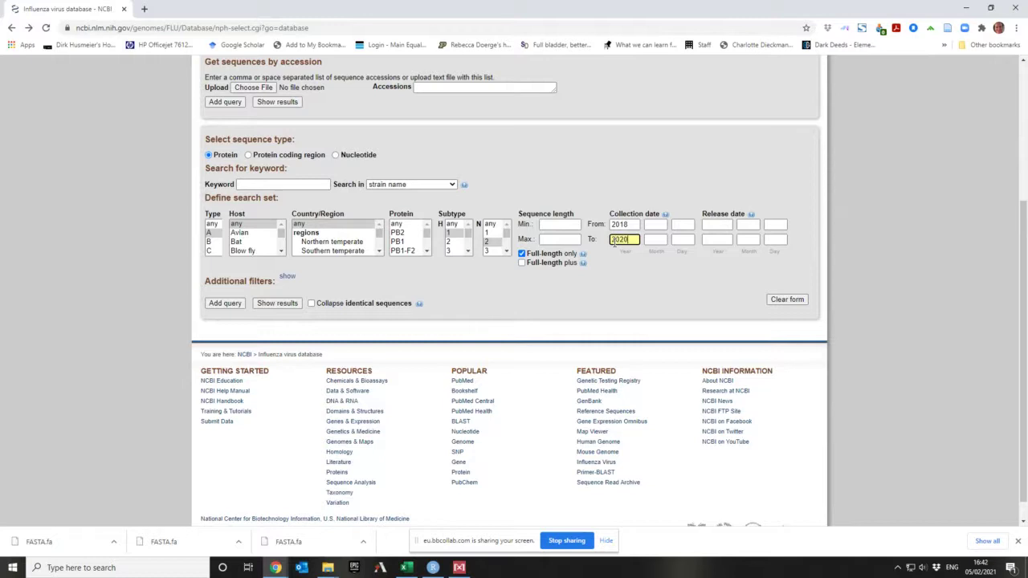
left_click(269, 305)
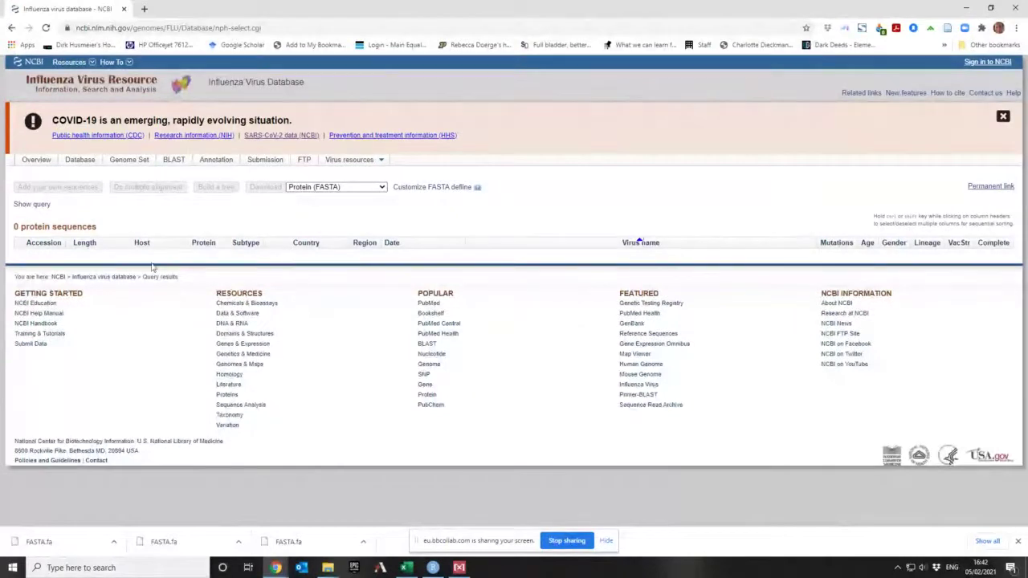
Go back to the query form and clear both collection date years
left_click(11, 28)
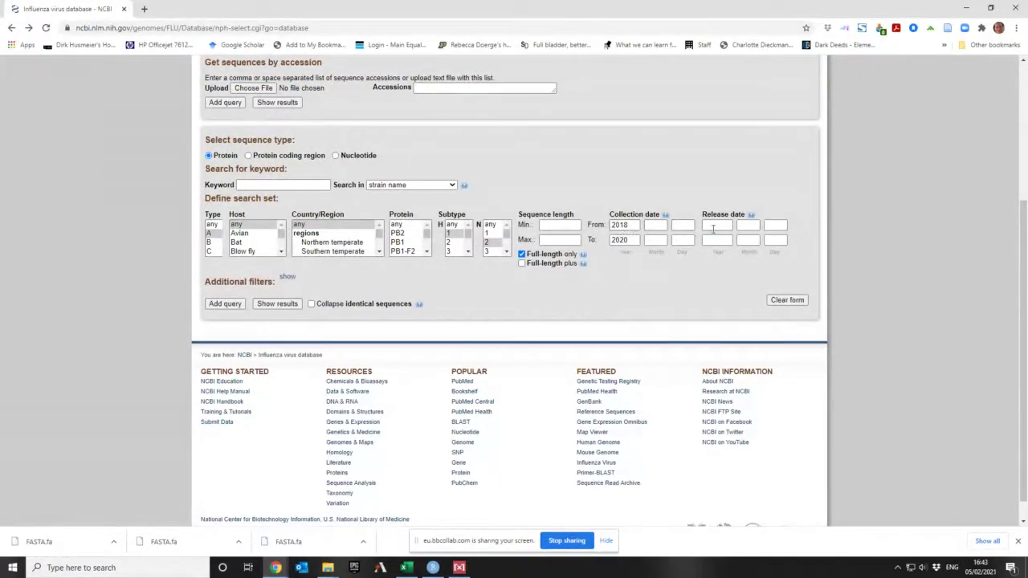
double_click(623, 240)
key("BackSpace")
double_click(620, 226)
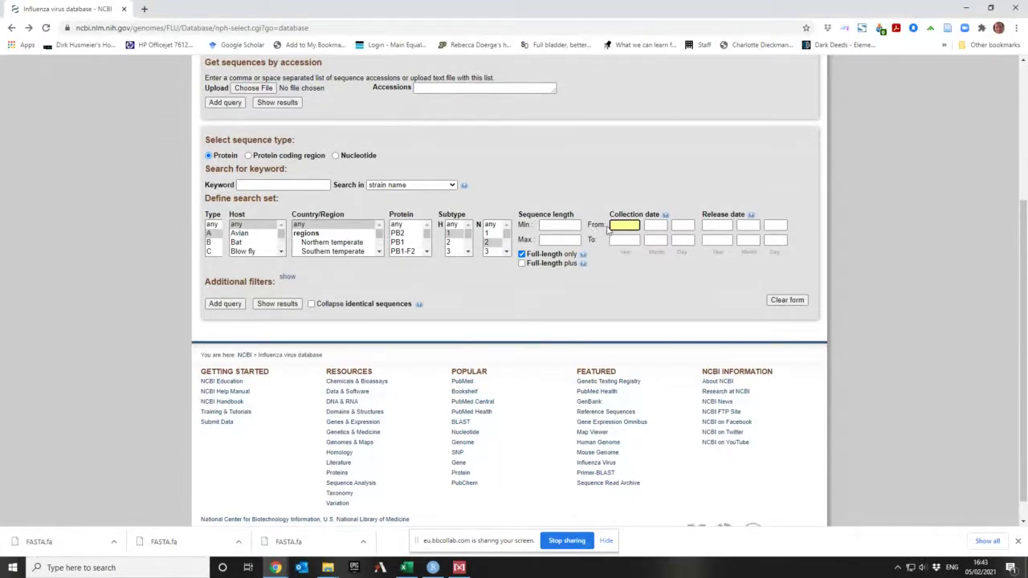
key("BackSpace")
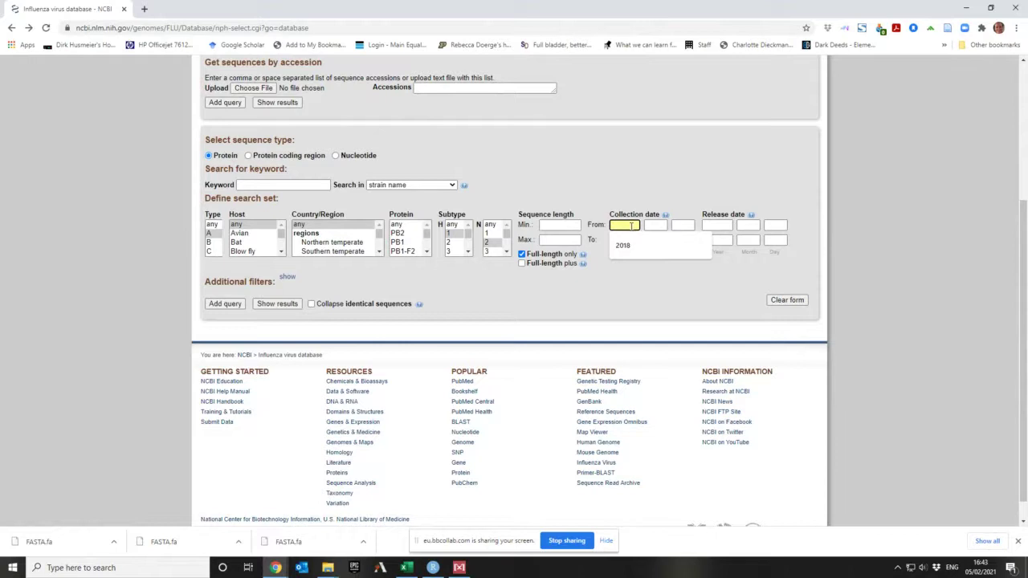
Limit the collection date to 2010 through 2020 and show the matching protein sequences
type("2010")
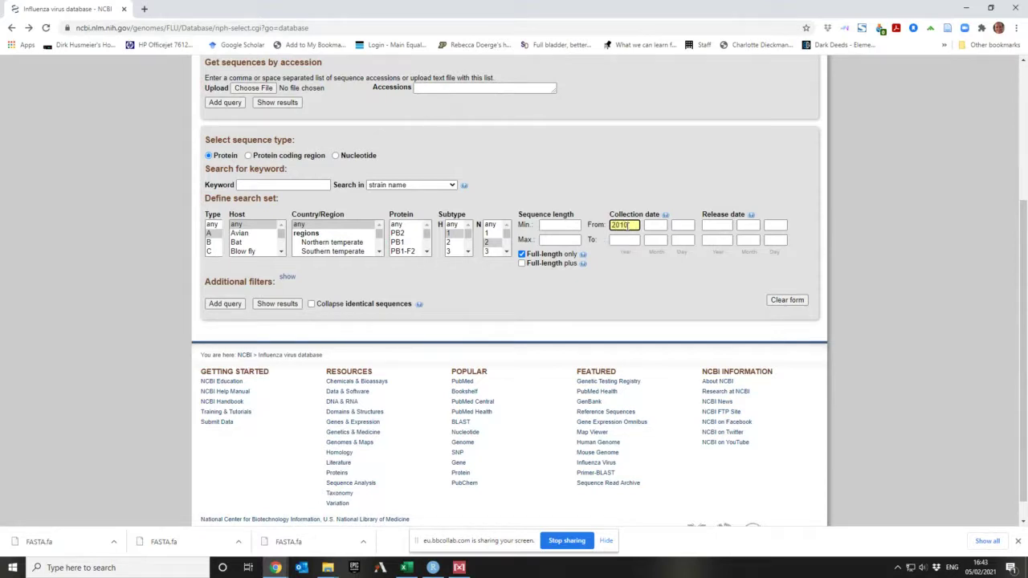
left_click(616, 239)
type("2")
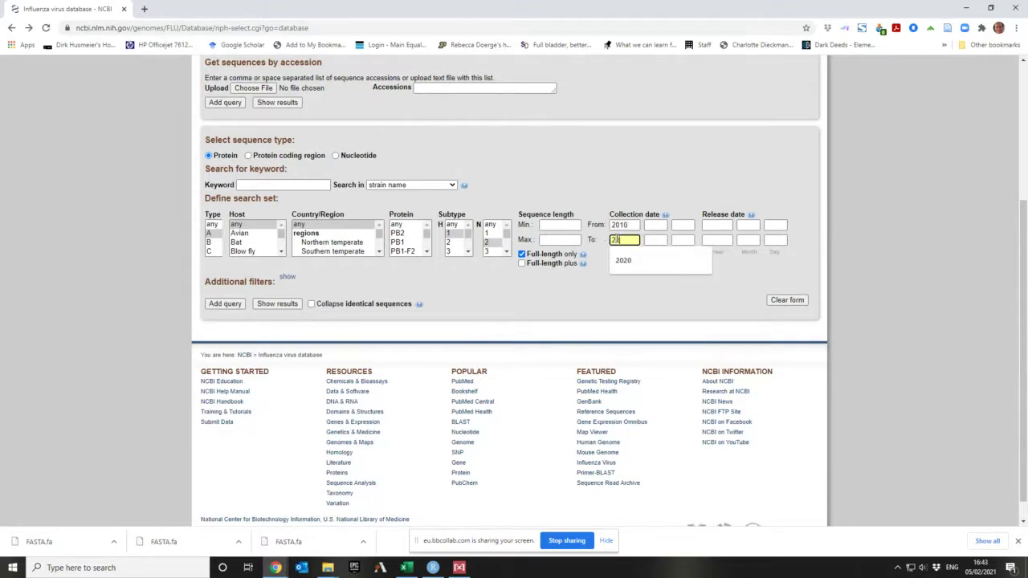
type("020")
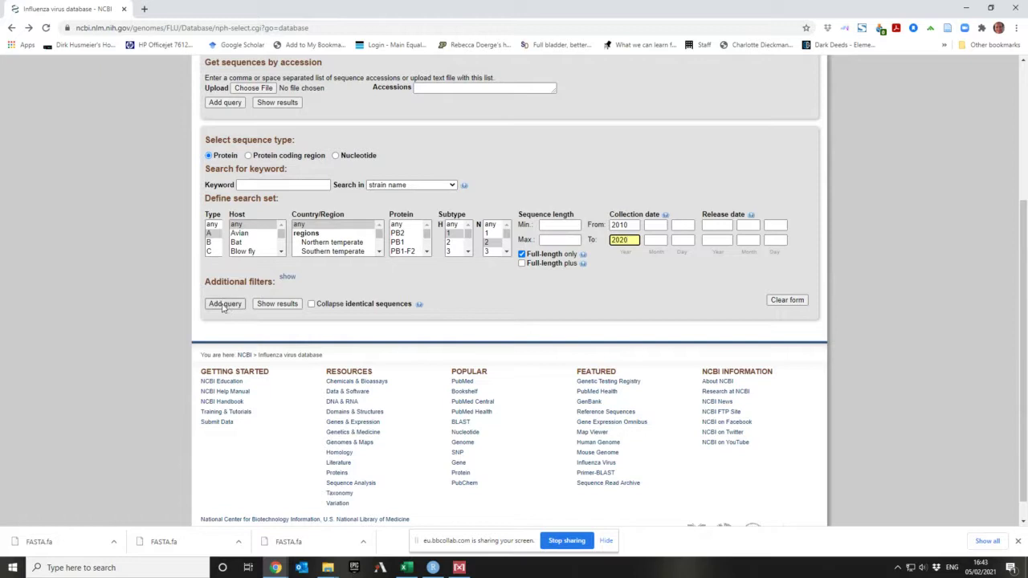
left_click(266, 304)
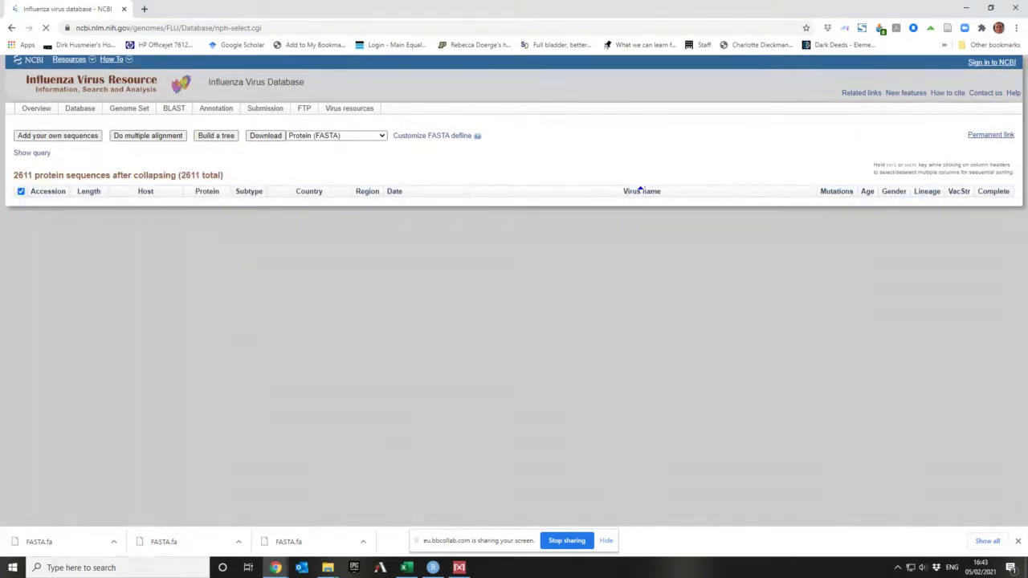
Return to the query form, set the collection start year to 2015, and show the results
left_click(11, 29)
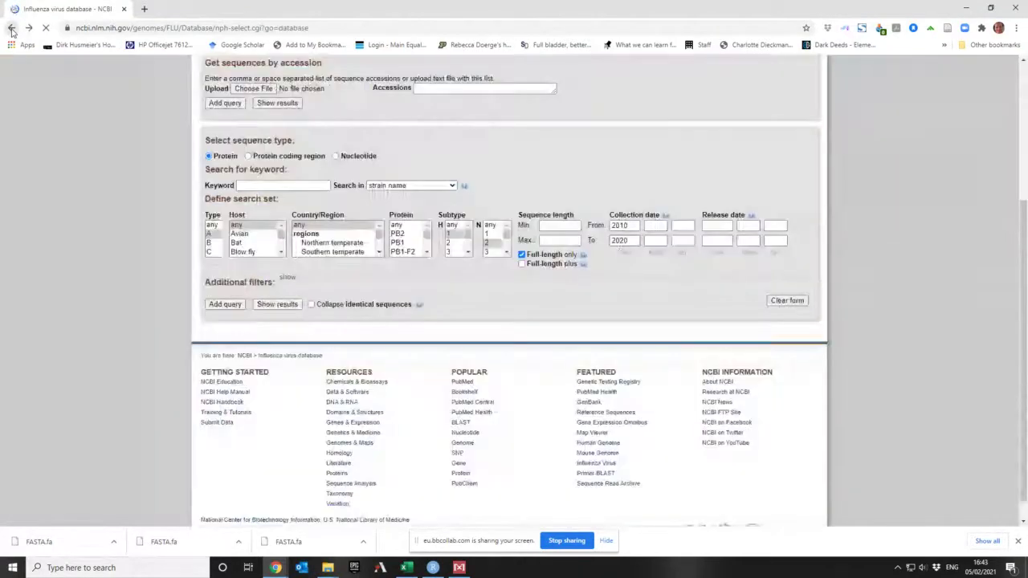
double_click(632, 226)
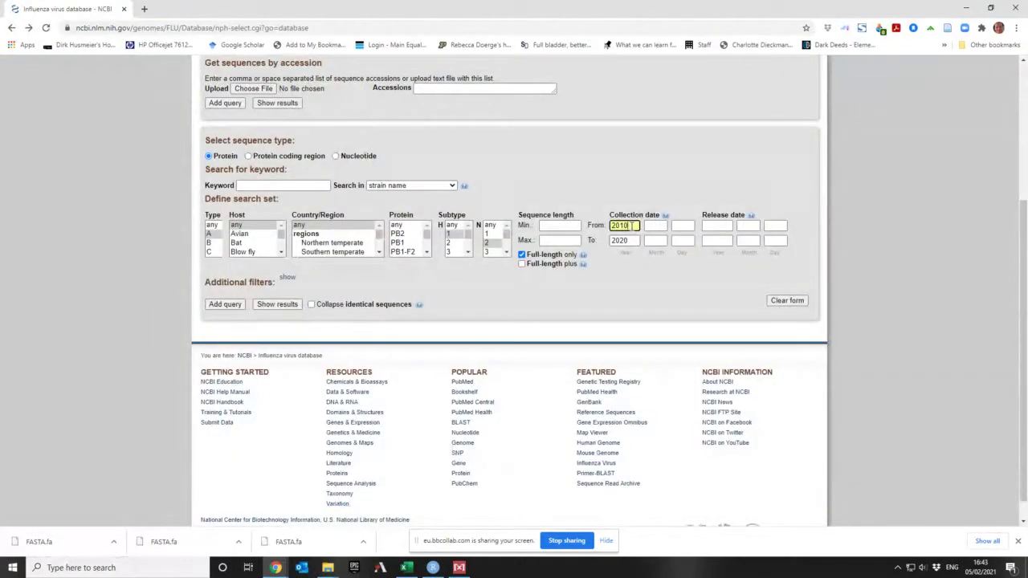
type("2015")
left_click(277, 306)
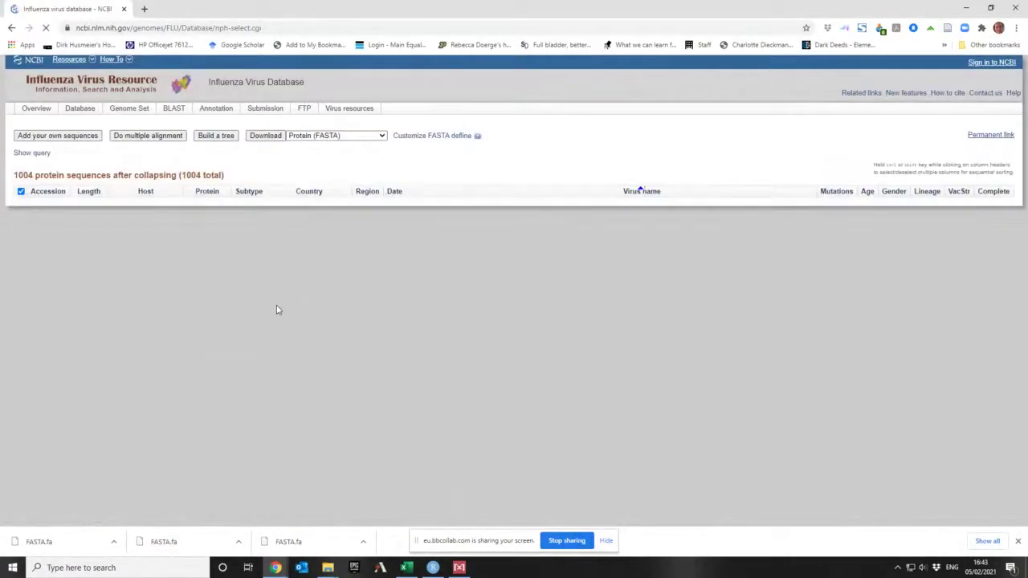
Go back to the query form, change the collection start year to 2017, and rerun the search
left_click(12, 28)
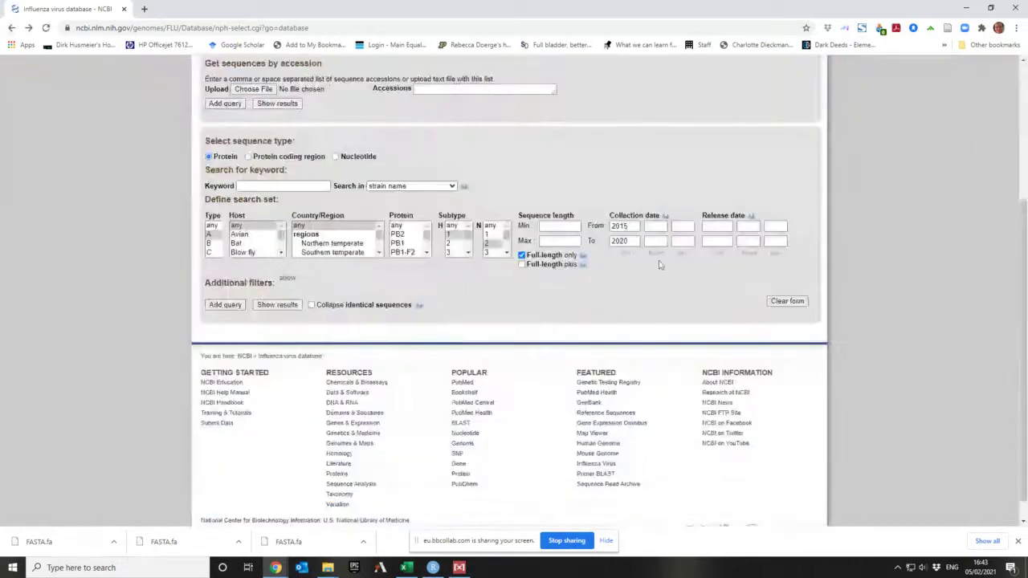
left_click(634, 226)
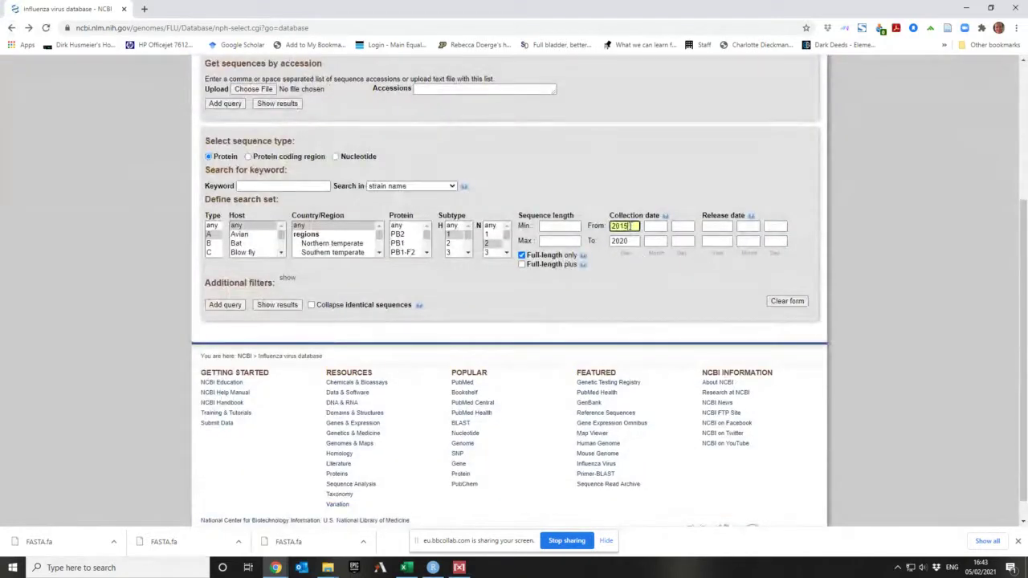
key("BackSpace")
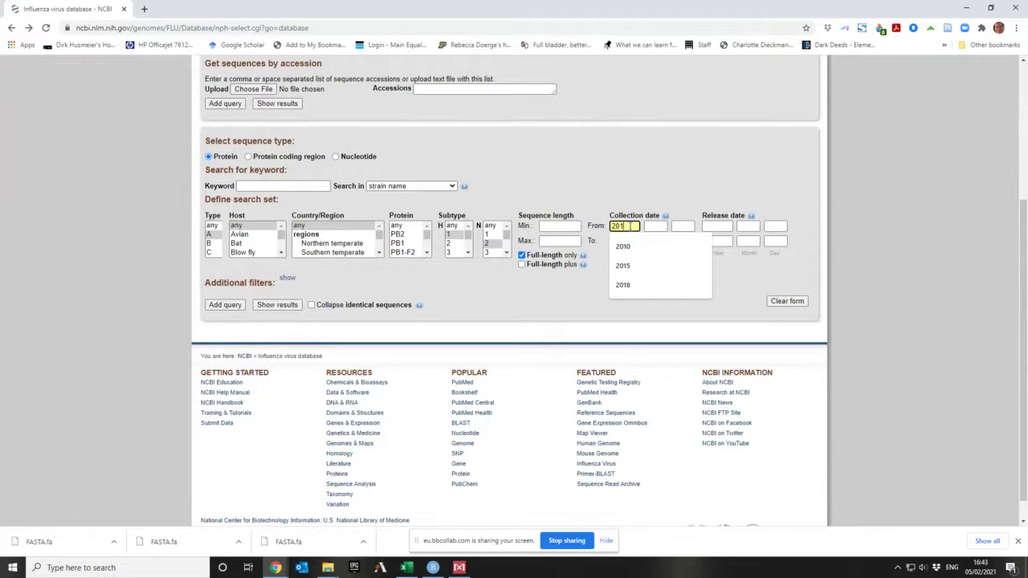
type("7")
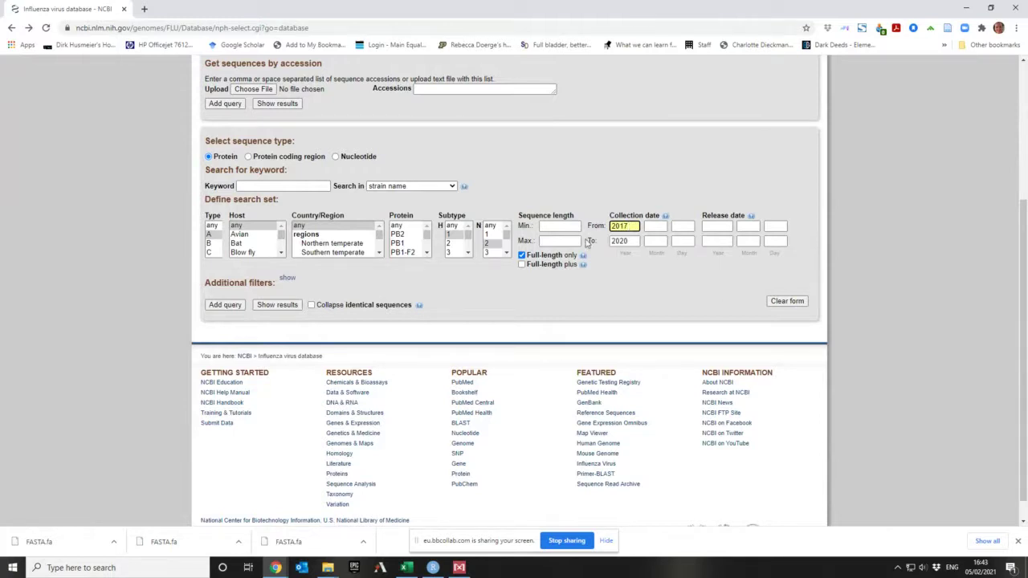
left_click(278, 305)
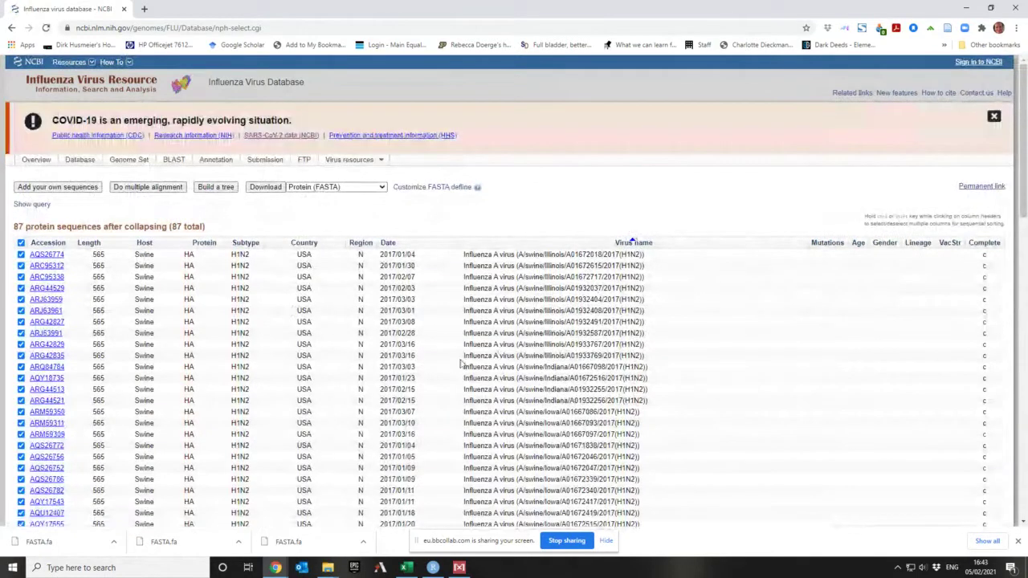
Look over the returned H1N2 HA sequences and deselect all of them at once
scroll(463, 365, "down", 2)
scroll(463, 364, "down", 9)
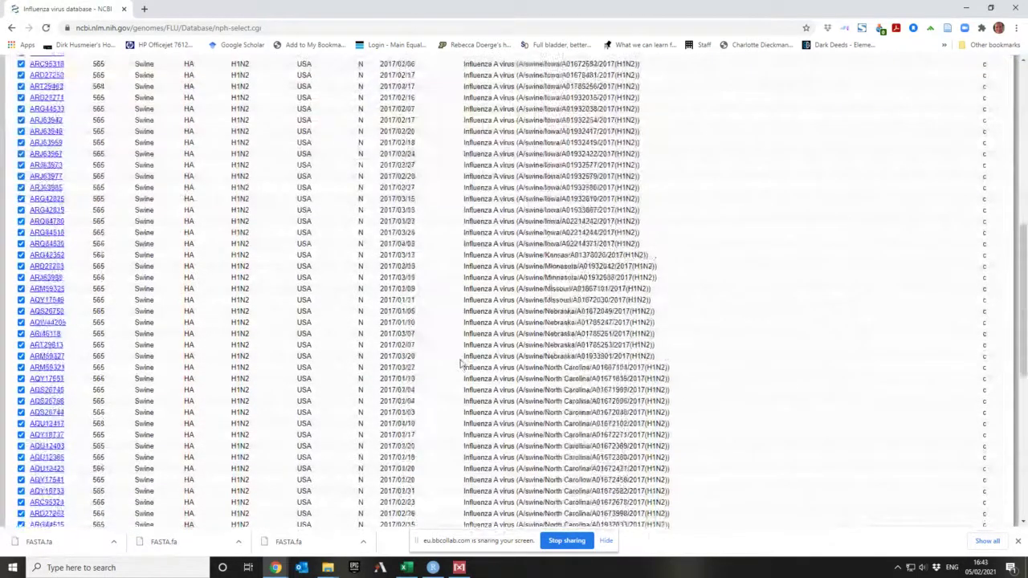
scroll(462, 364, "up", 6)
scroll(463, 365, "up", 5)
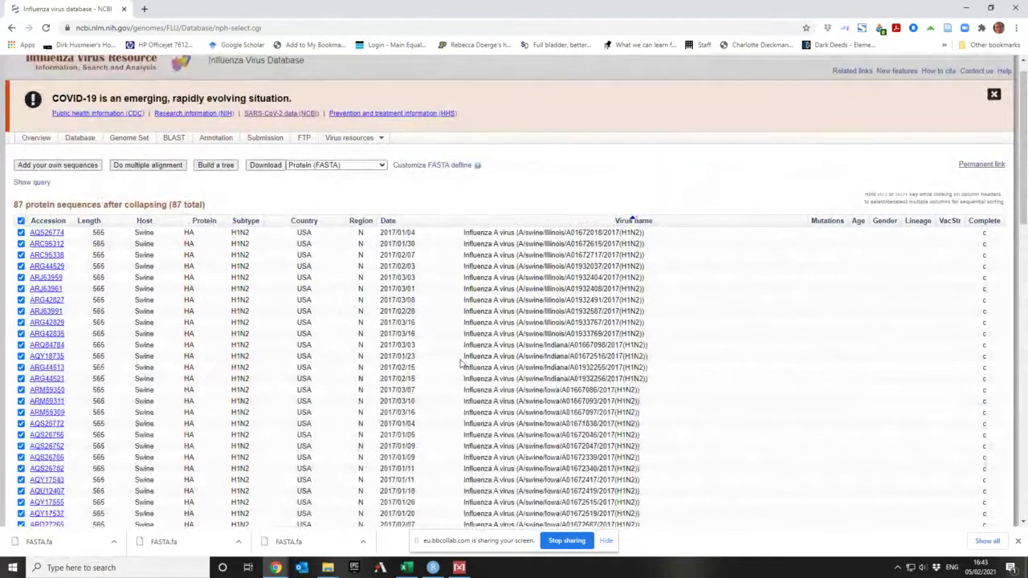
scroll(462, 365, "up", 1)
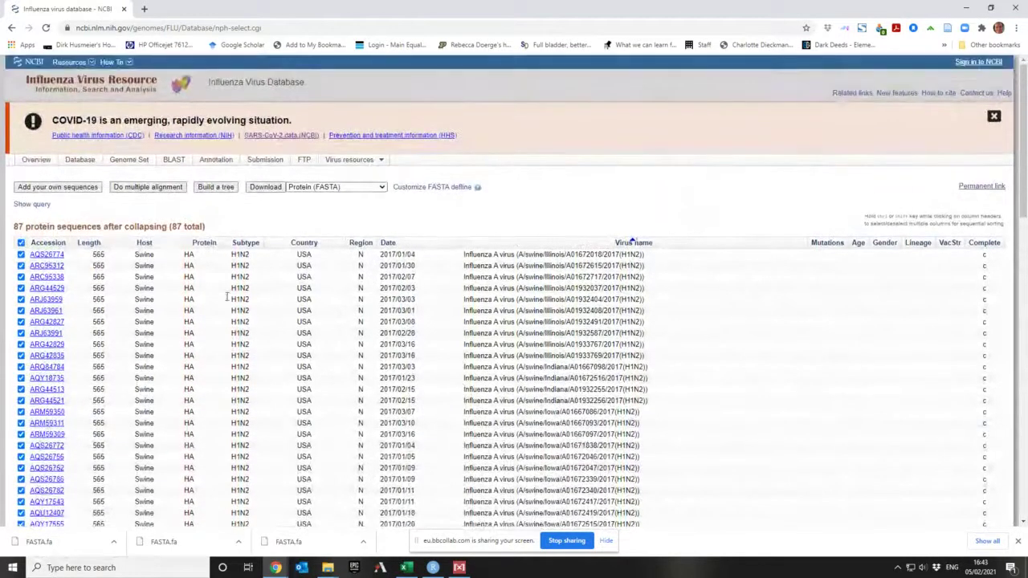
left_click(21, 243)
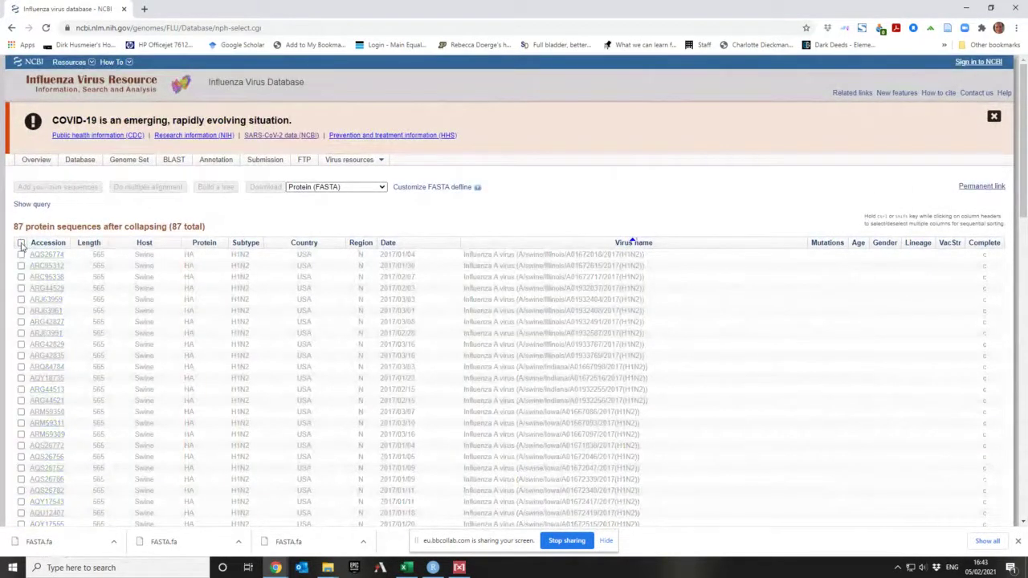
Select the sequences AQS26774, ARJ63959, ARJ63961 and ARG42827 and download them as Protein (FASTA)
left_click(20, 254)
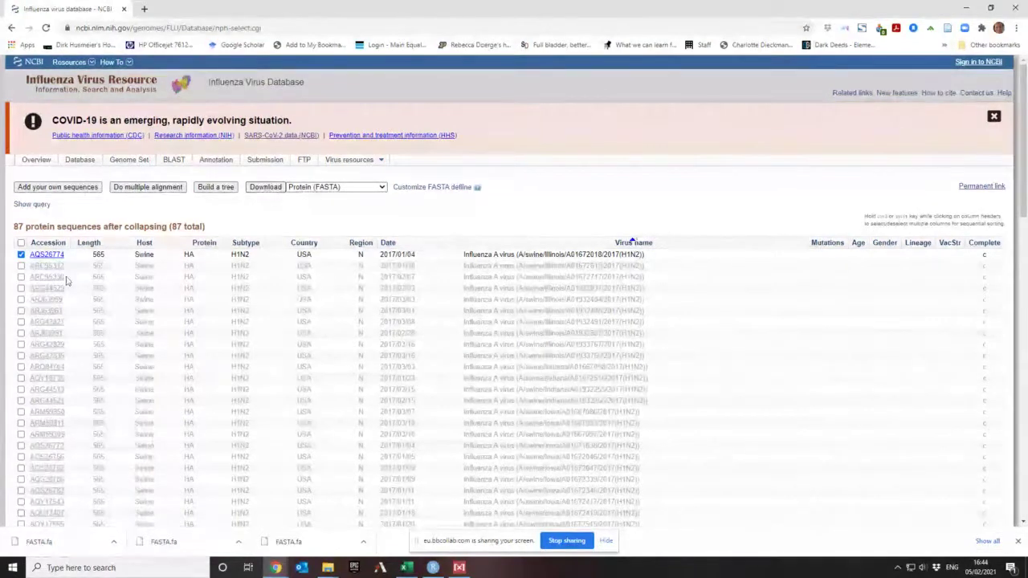
left_click(21, 321)
left_click(21, 310)
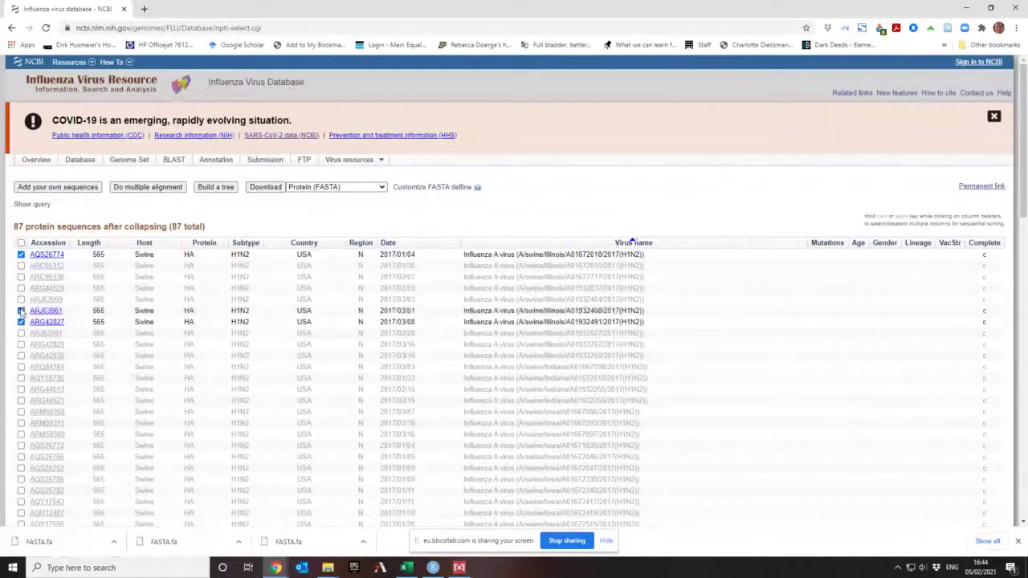
left_click(21, 299)
left_click(255, 186)
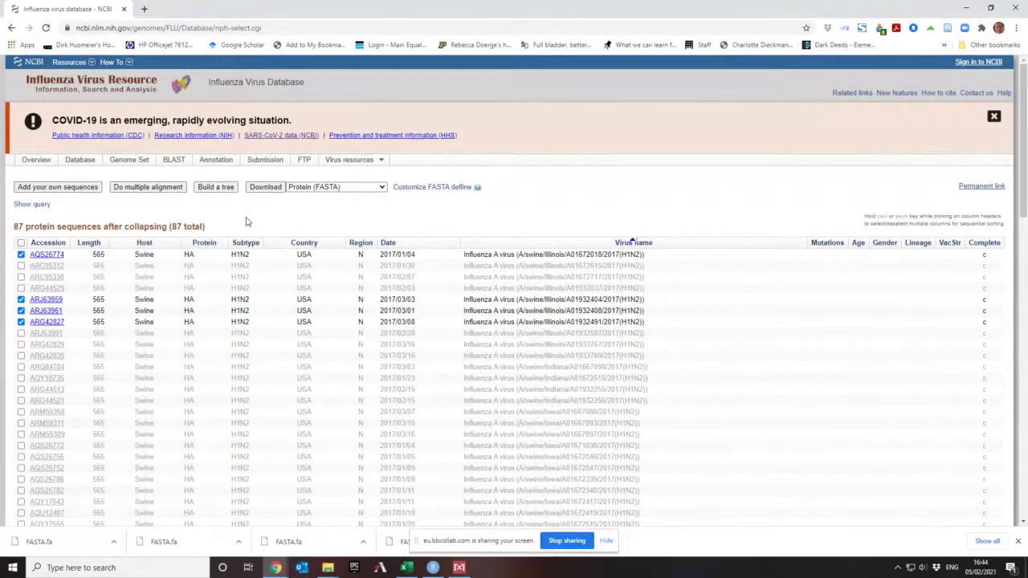
Return to the query form, set the subtype to H 5 with any N, and show the results
left_click(11, 30)
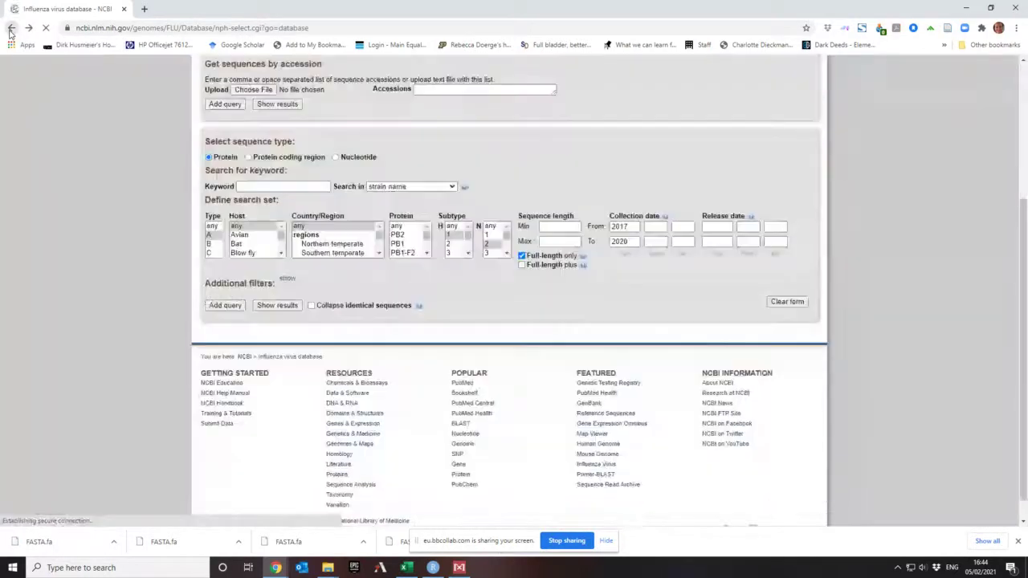
left_click(468, 241)
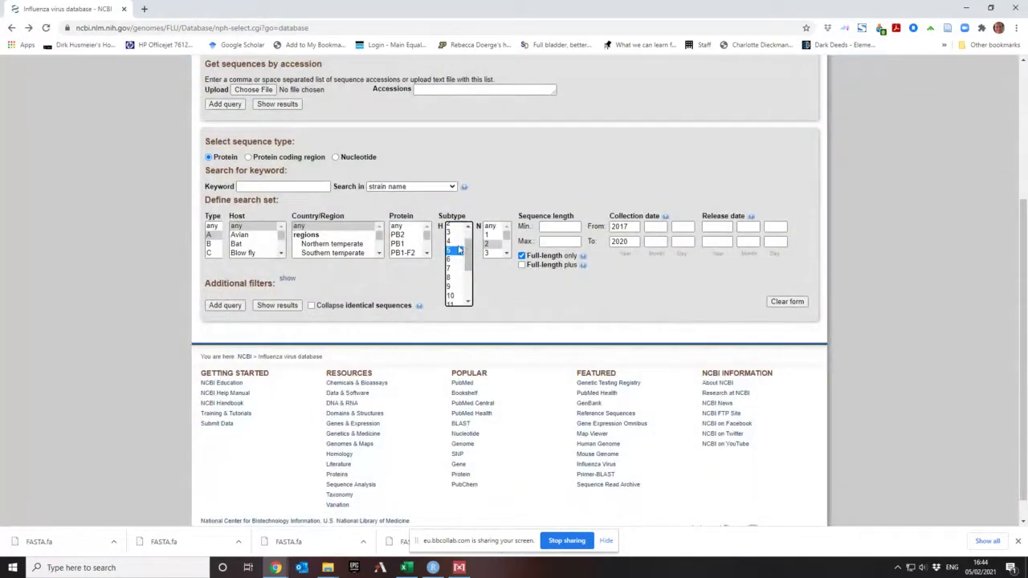
left_click(451, 236, "ctrl")
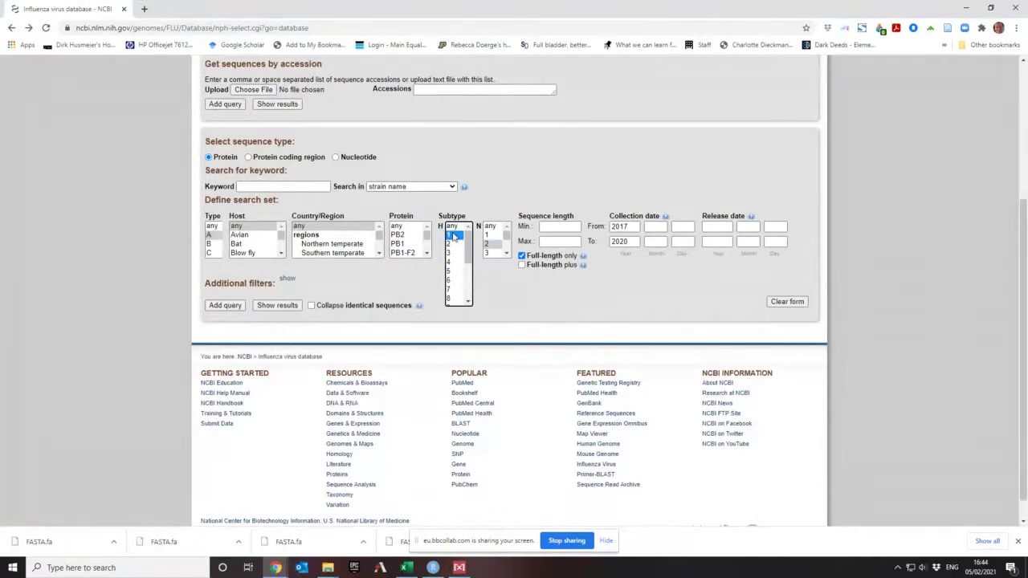
left_click(507, 246)
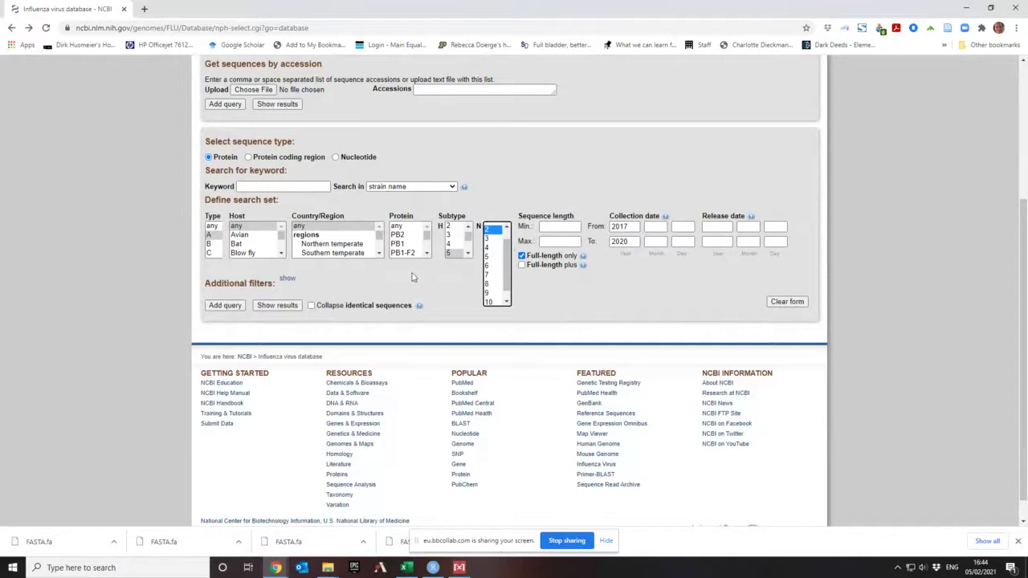
scroll(496, 233, "up", 1)
left_click(493, 227)
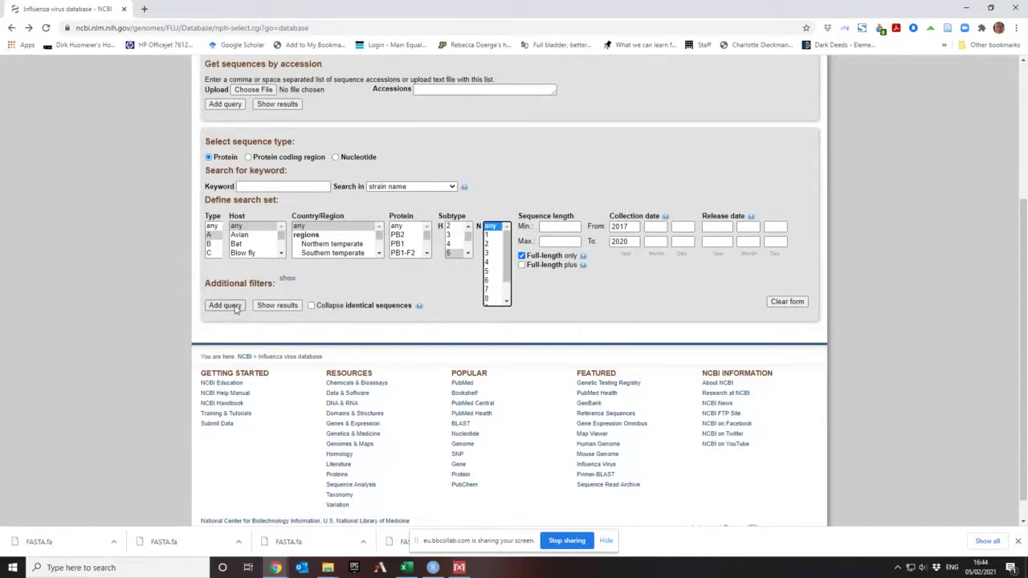
left_click(270, 310)
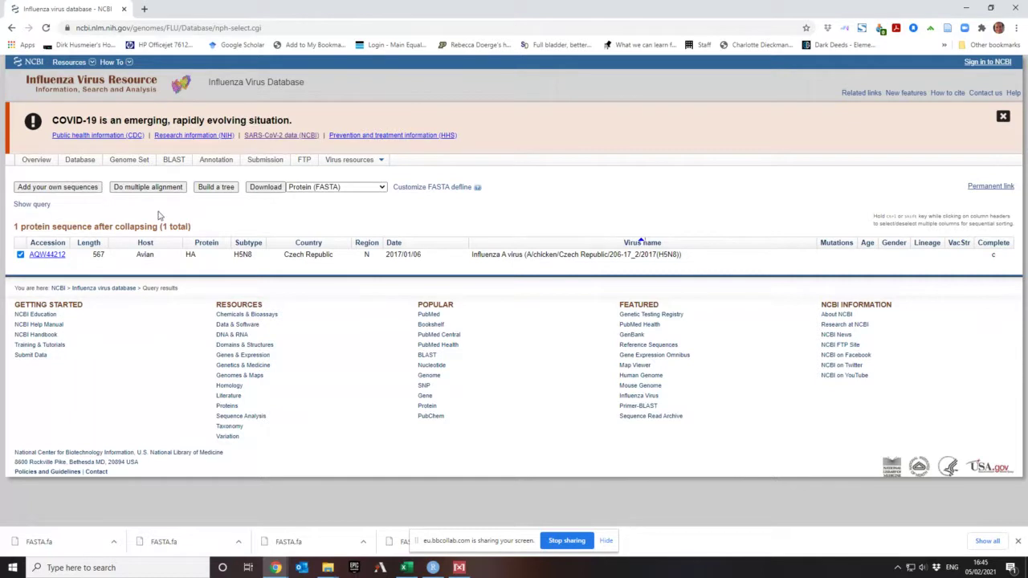
Go back to the query form, set the H5 query's collection start year to 2015, and show the results
left_click(11, 27)
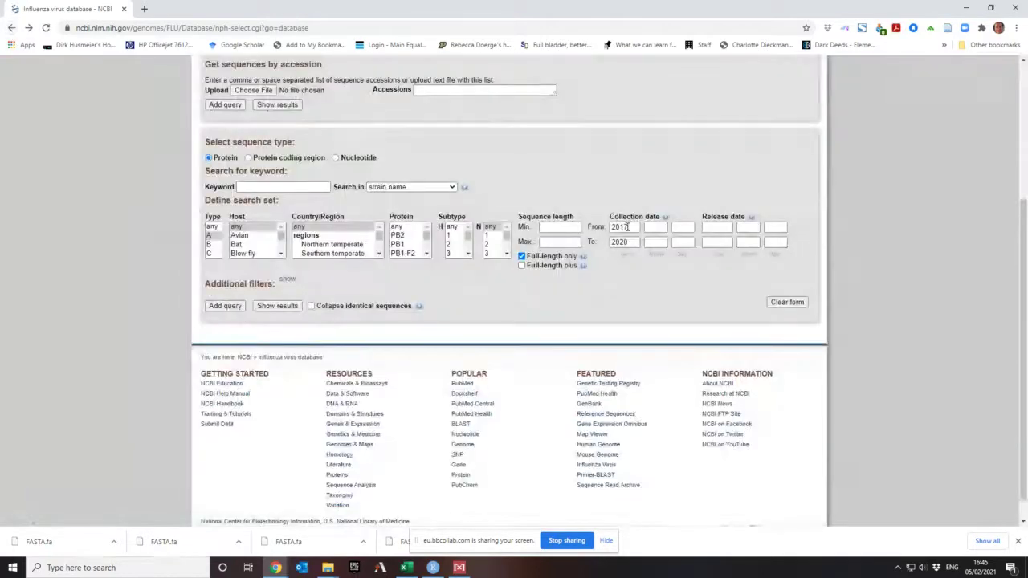
left_click(631, 228)
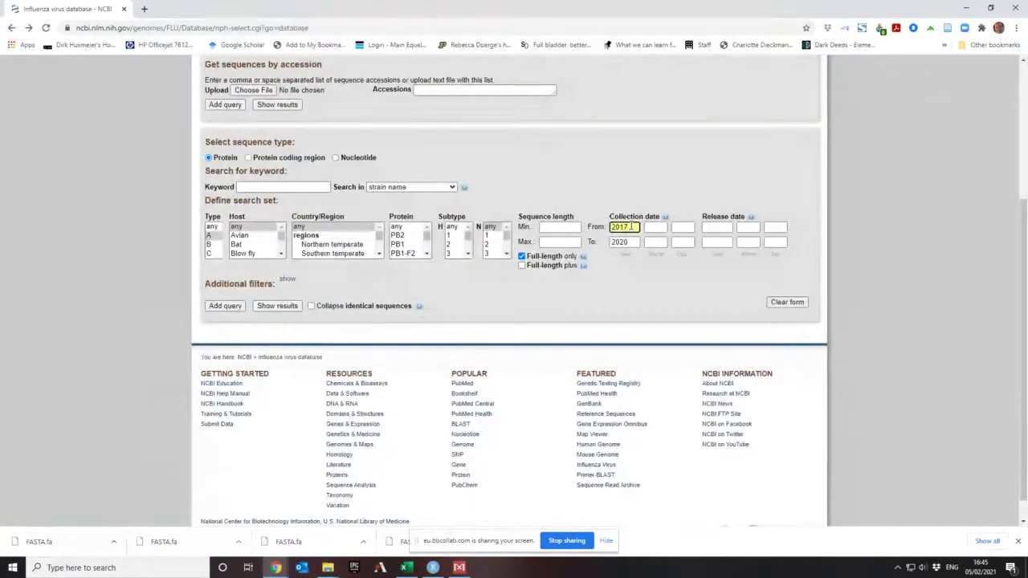
key("BackSpace")
type("5")
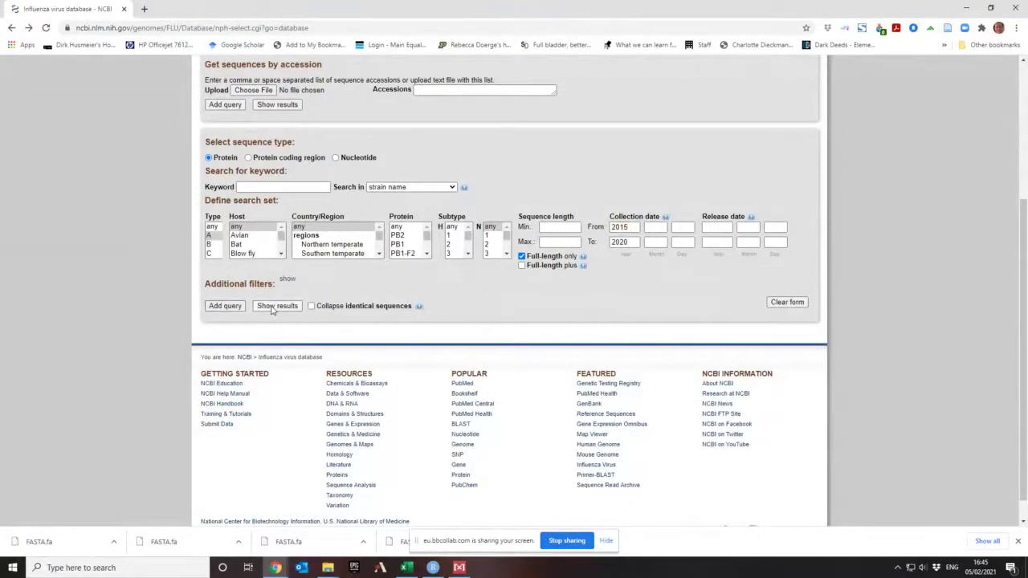
left_click(272, 309)
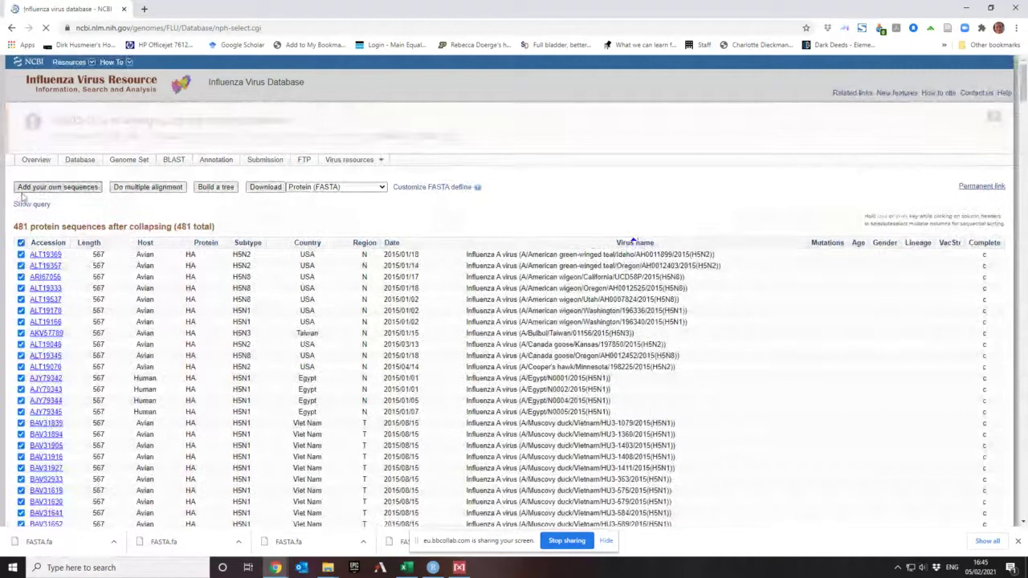
Deselect all of the returned H5 protein sequences at once
left_click(24, 189)
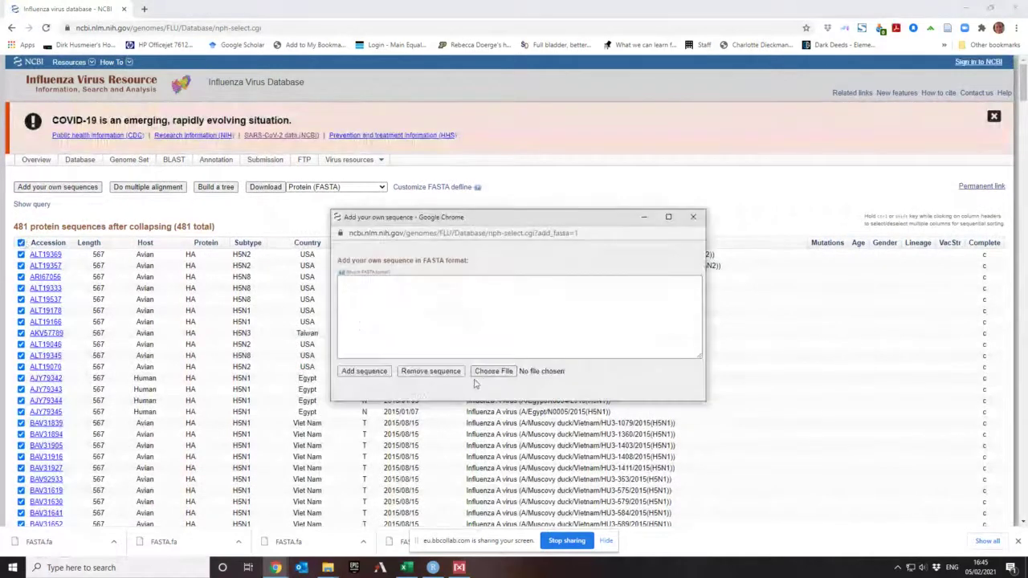
left_click(694, 219)
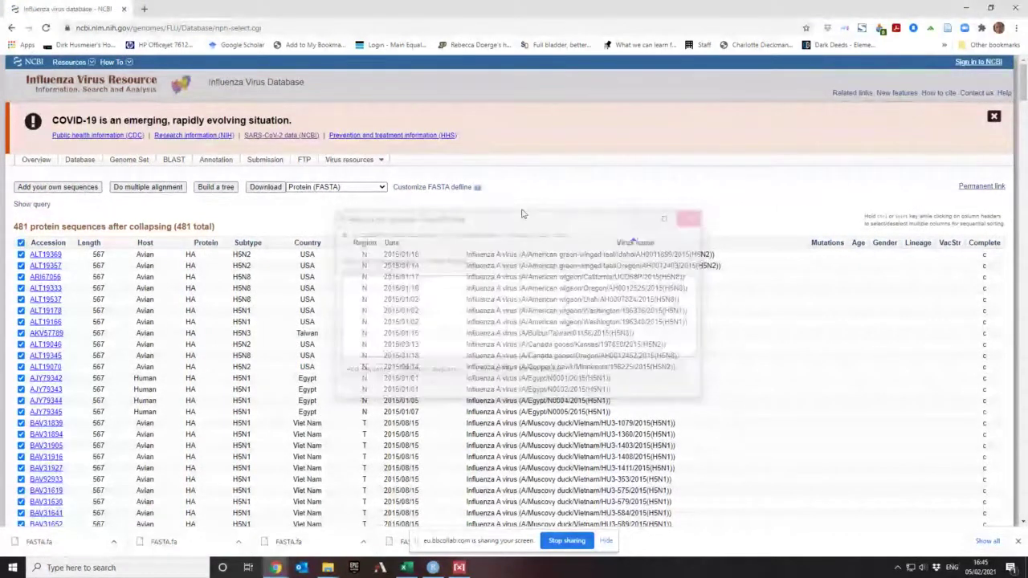
left_click(21, 243)
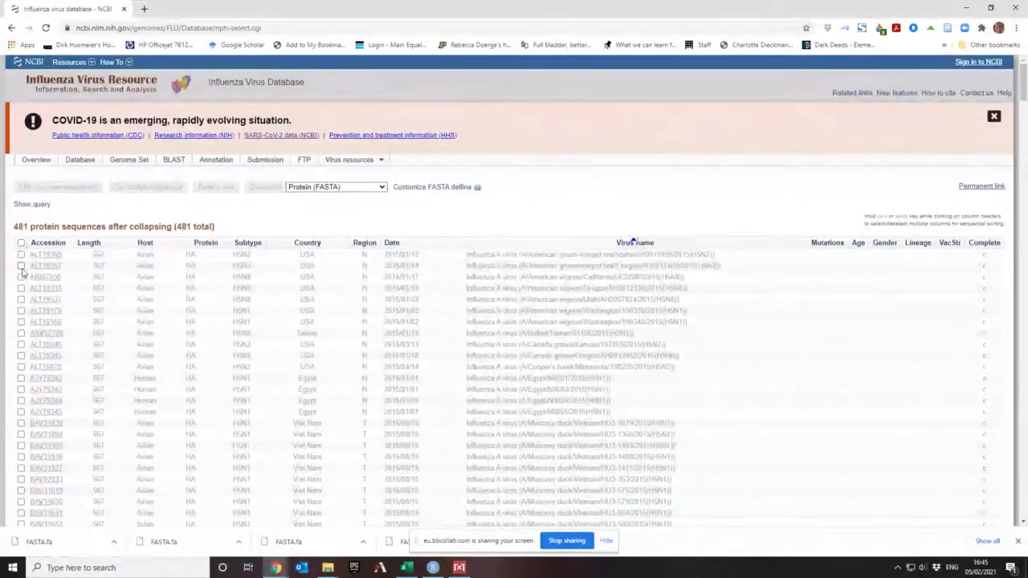
Select the sequences ALT19357, ALT19537, ALT19166 and AKV57789 and download them as Protein (FASTA)
left_click(21, 268)
left_click(21, 266)
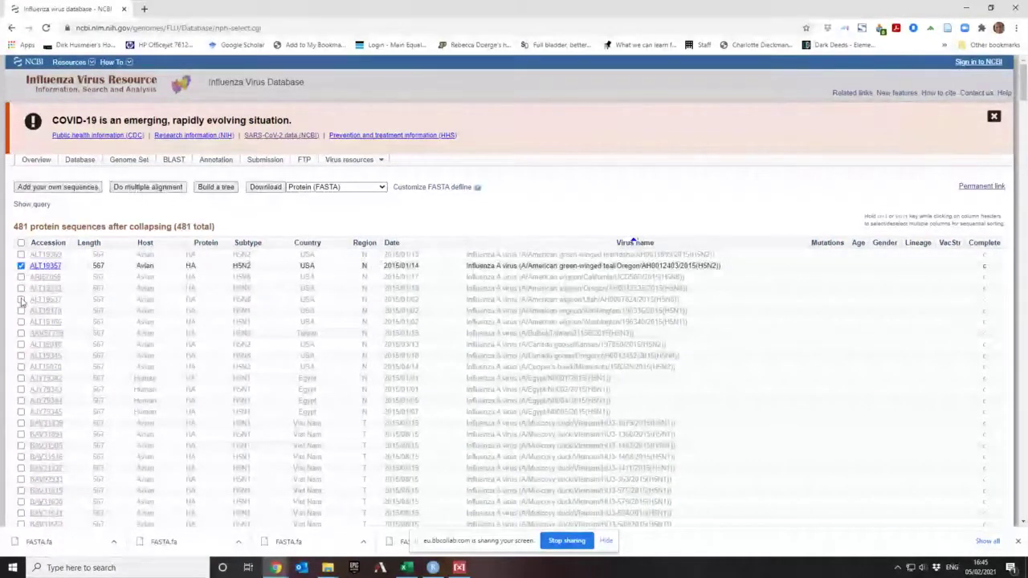
left_click(21, 299)
left_click(20, 322)
left_click(21, 333)
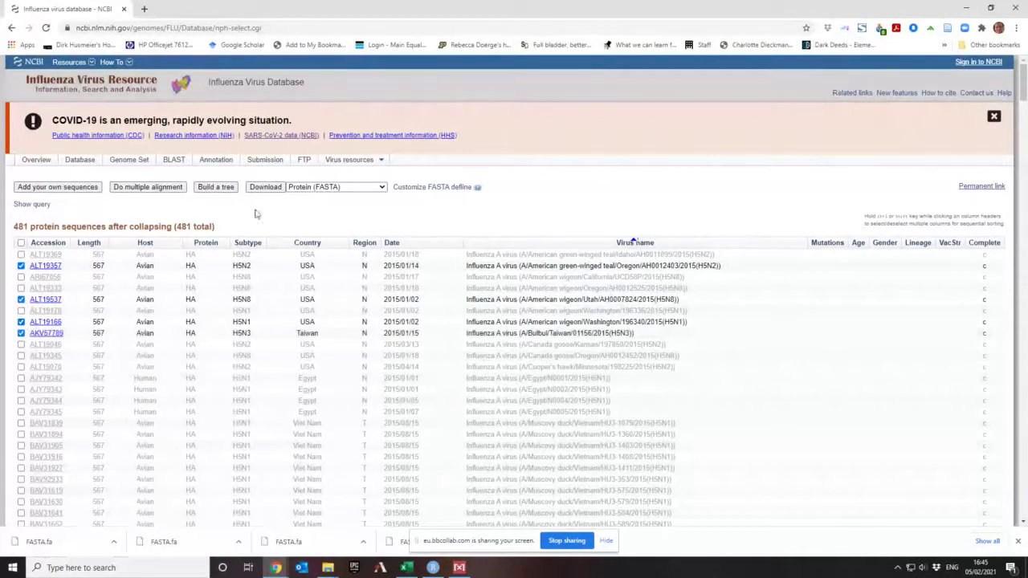
left_click(267, 187)
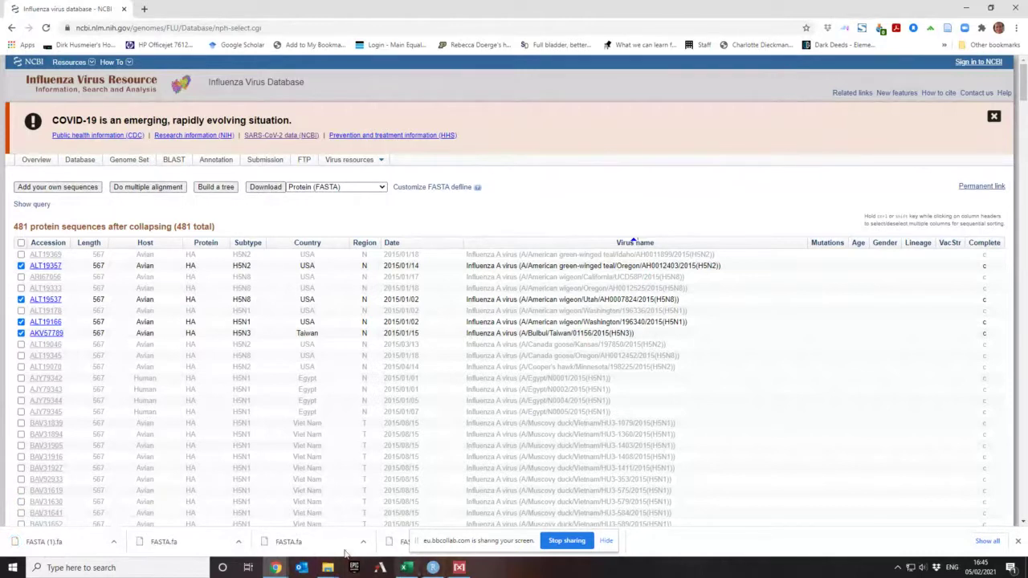
Open the downloaded FASTA.fa from the Downloads folder in Notepad++ and look through its H1N2 sequences
mouse_move(327, 568)
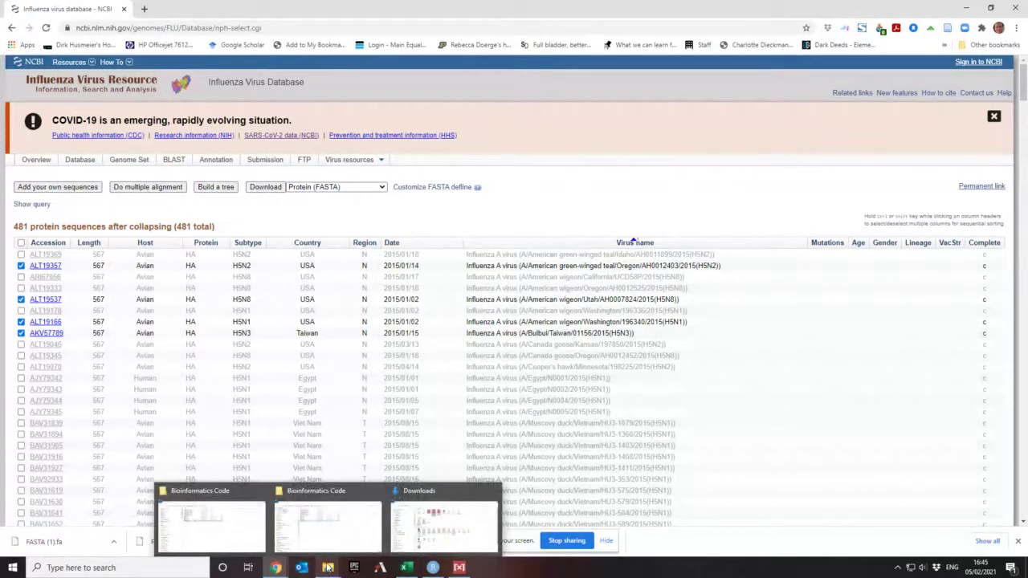
left_click(445, 523)
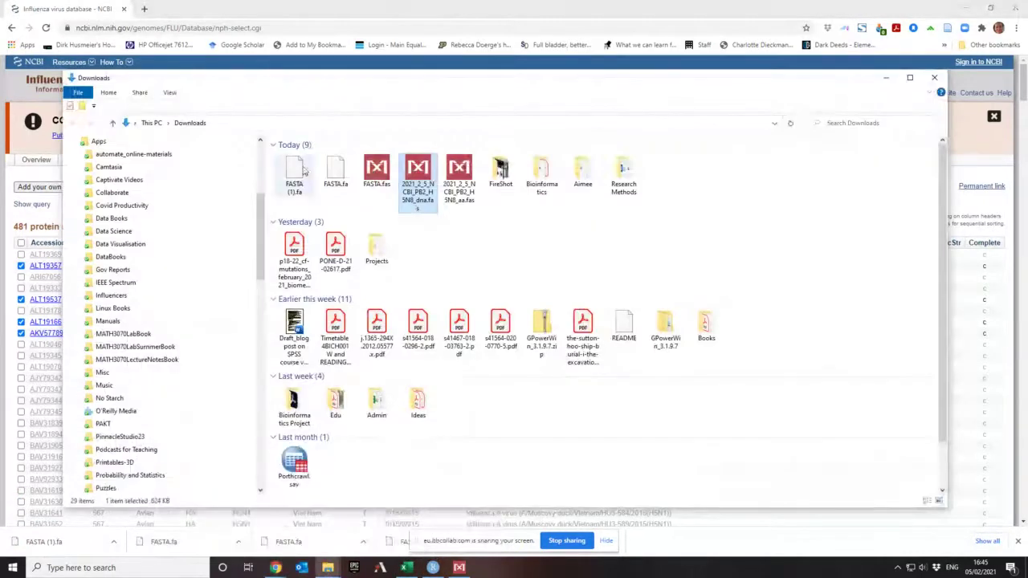
right_click(334, 171)
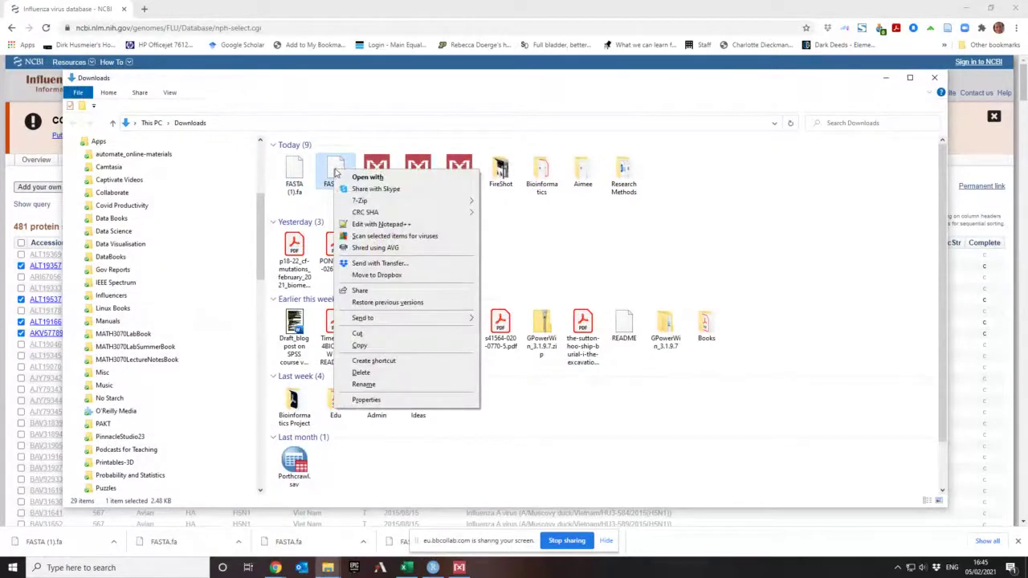
left_click(371, 225)
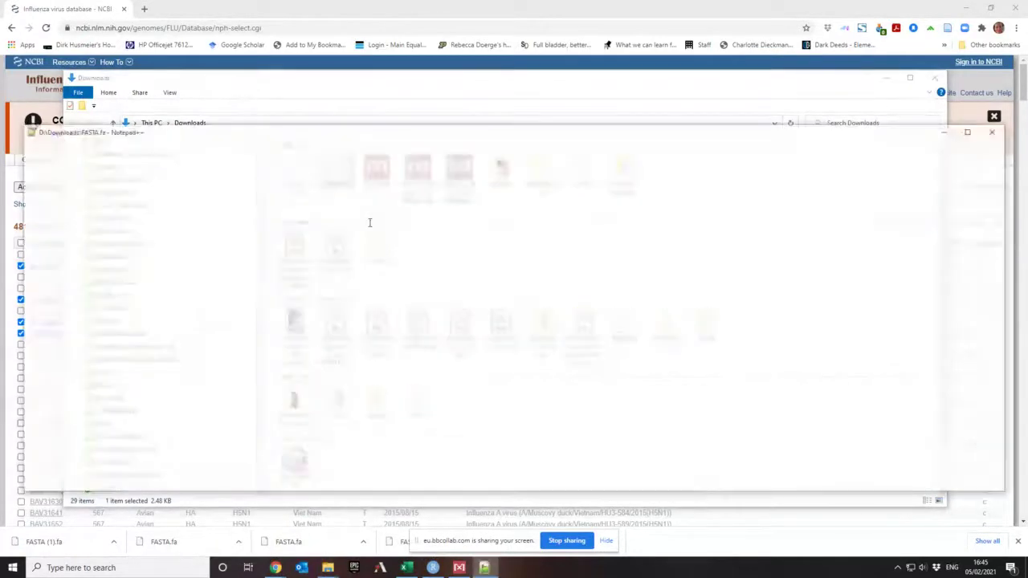
scroll(388, 270, "down", 3)
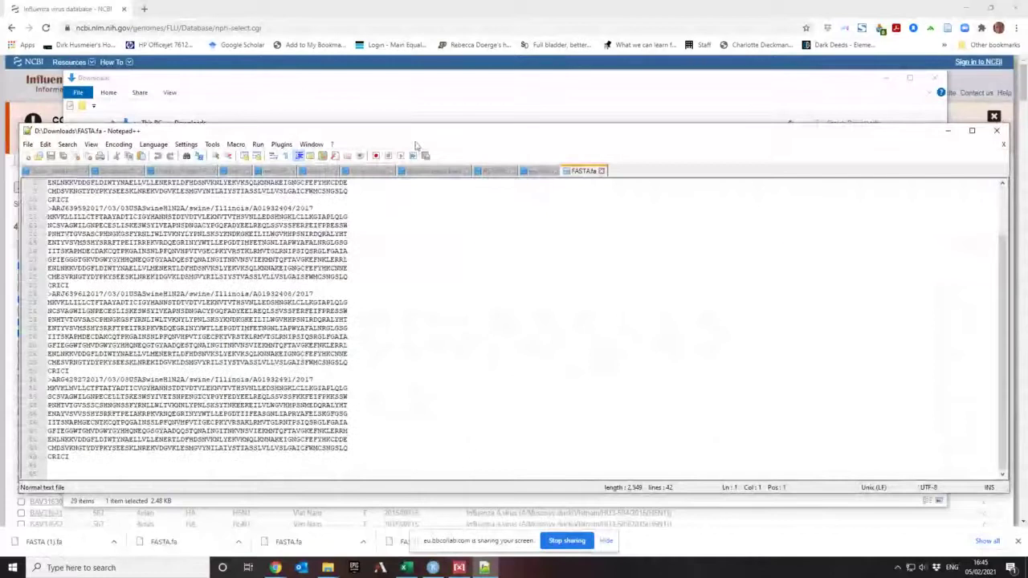
Minimize the browser and open FASTA (1).fa from the Downloads folder in Notepad++
left_click(345, 64)
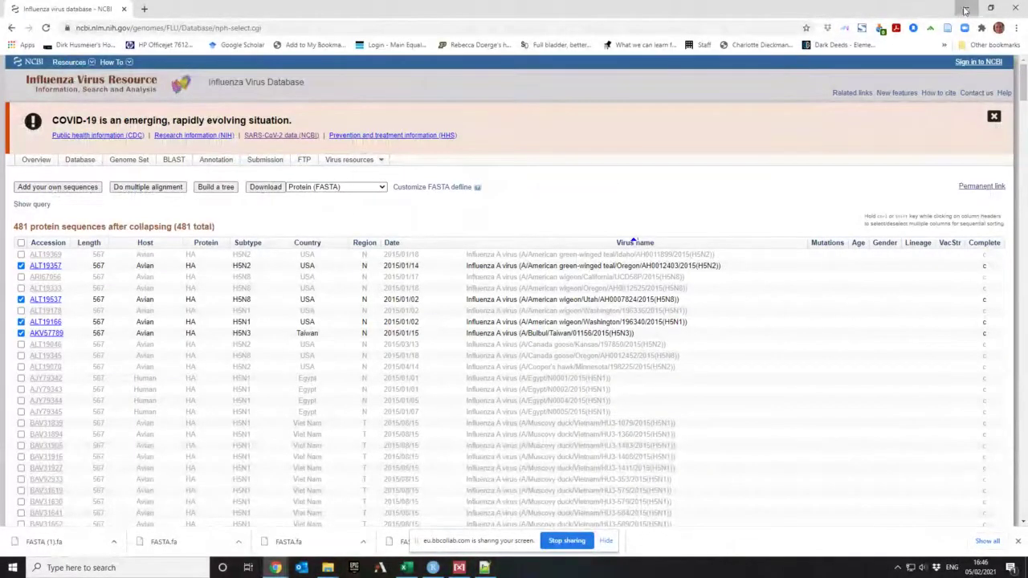
left_click(967, 9)
left_click(348, 83)
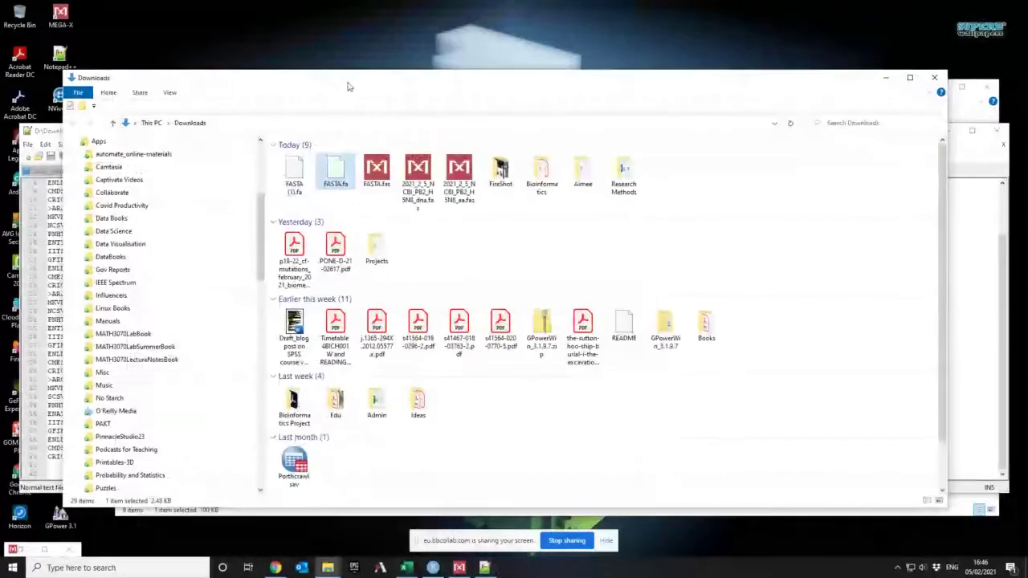
right_click(286, 165)
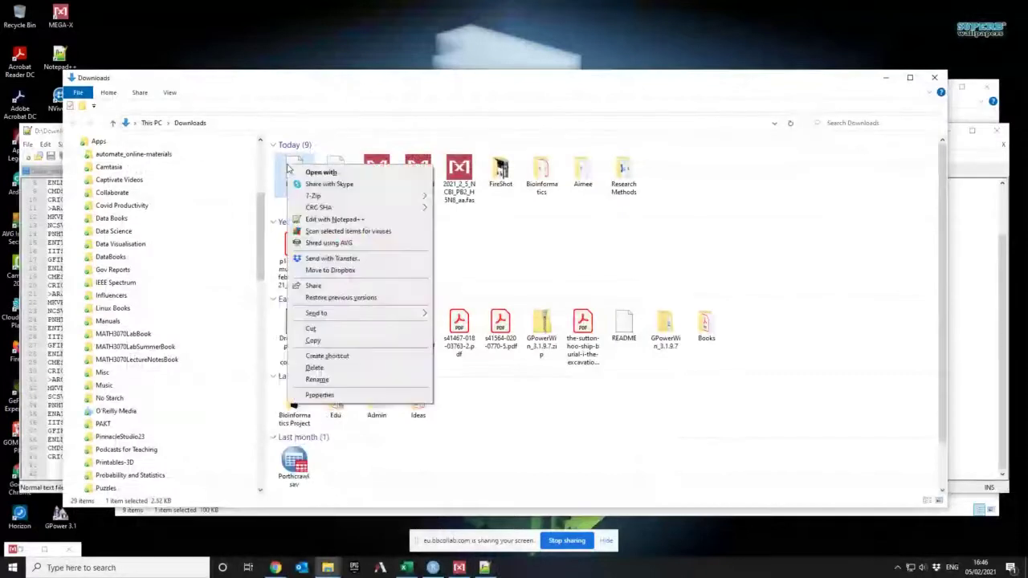
left_click(335, 220)
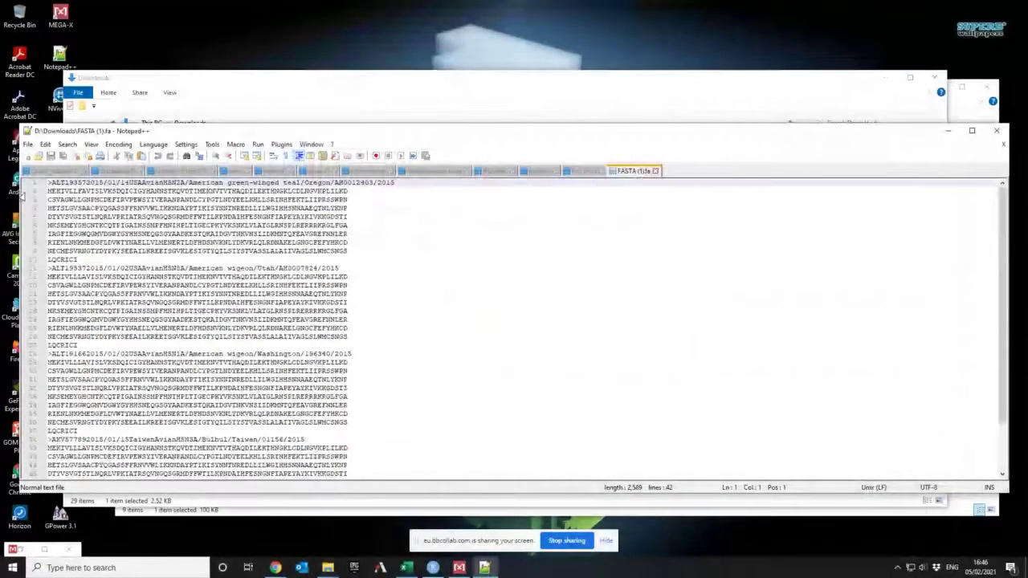
Copy all of the H5 sequences in FASTA (1).fa and return to the FASTA.fa document
key("ctrl+a")
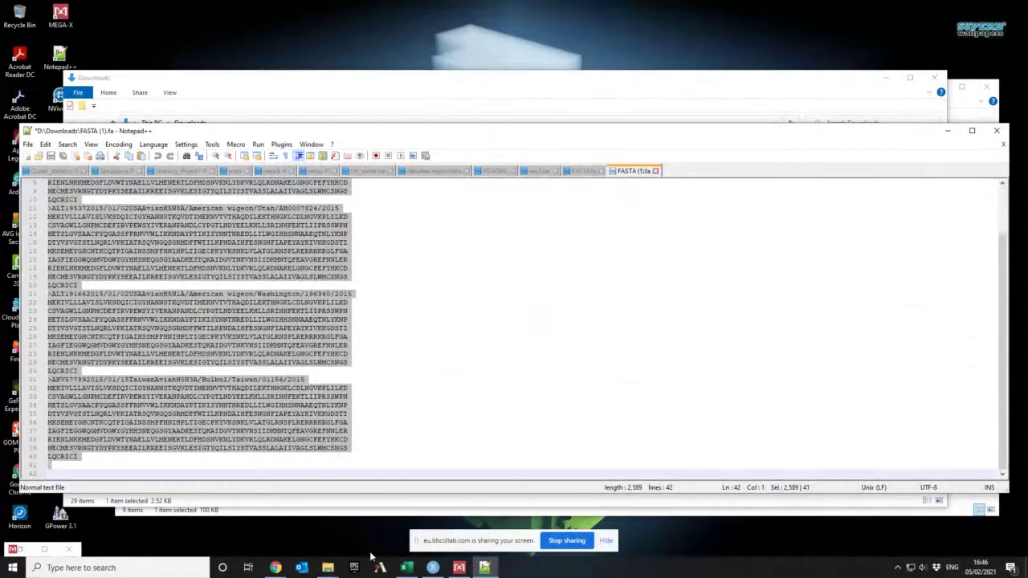
key("Delete")
left_click(581, 172)
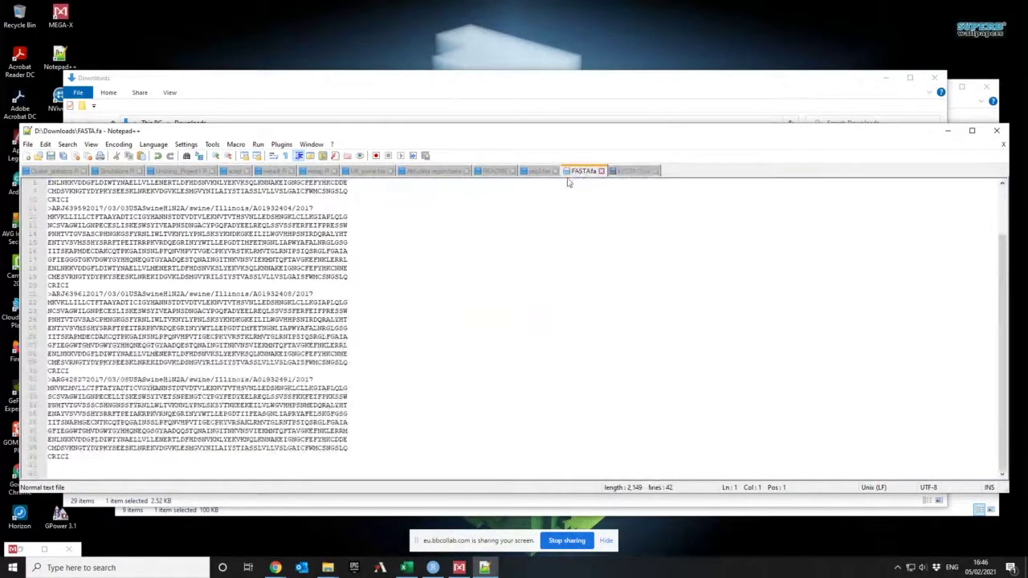
Try pasting the copied H5 sequences after the last sequence in FASTA.fa, and undo the paste
left_click(58, 465)
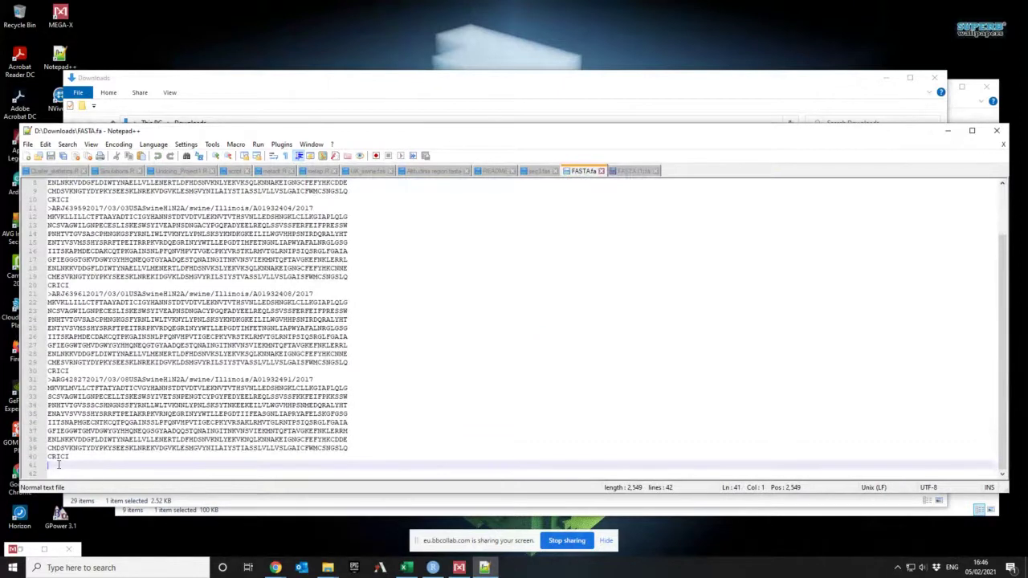
key("ctrl+v")
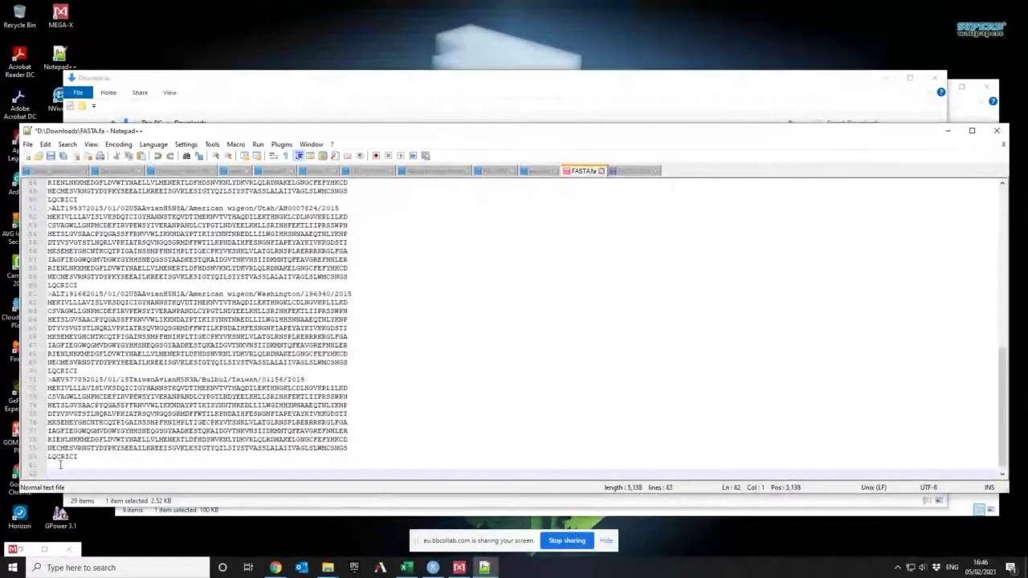
scroll(112, 434, "up", 15)
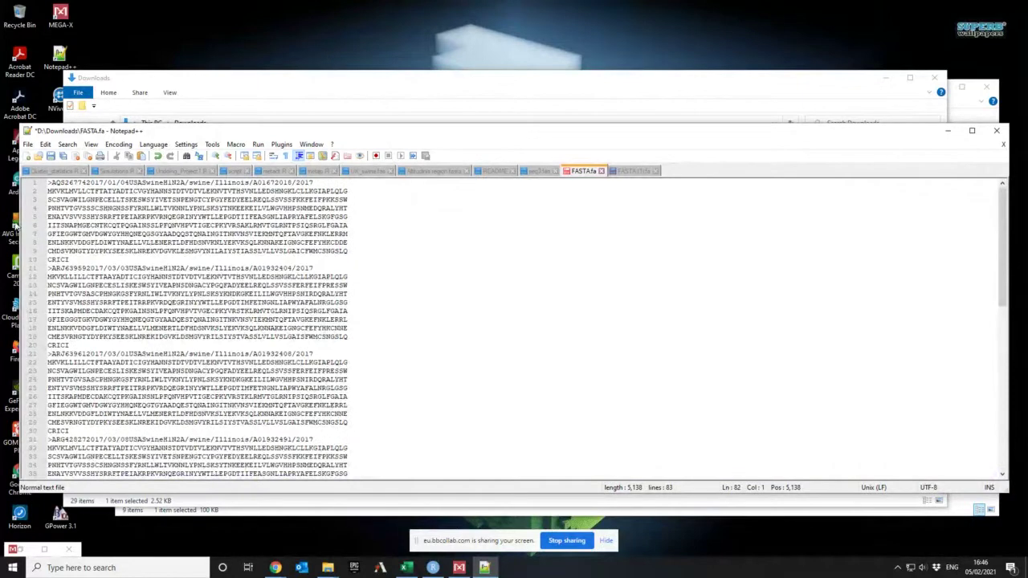
left_click(45, 144)
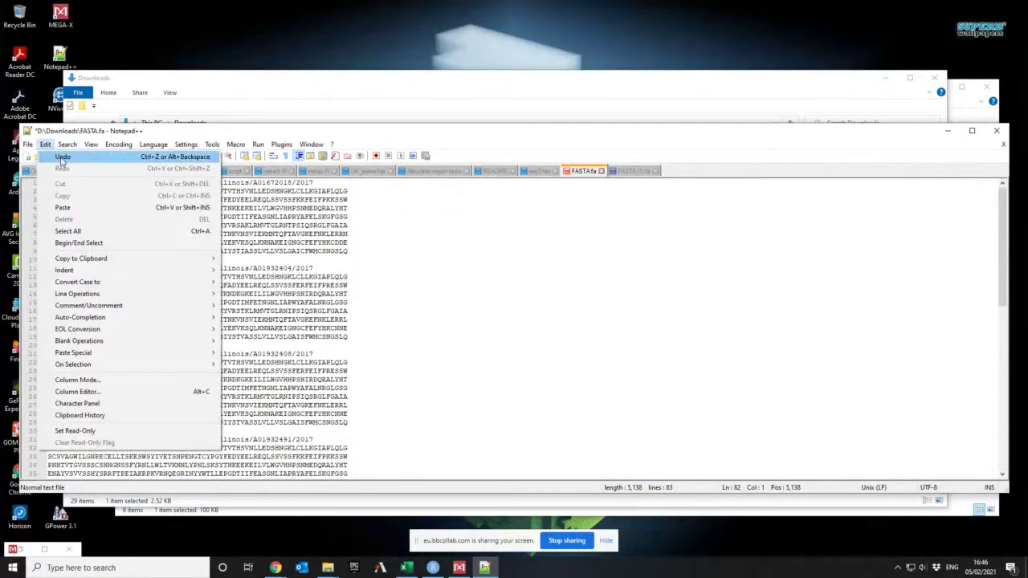
left_click(62, 158)
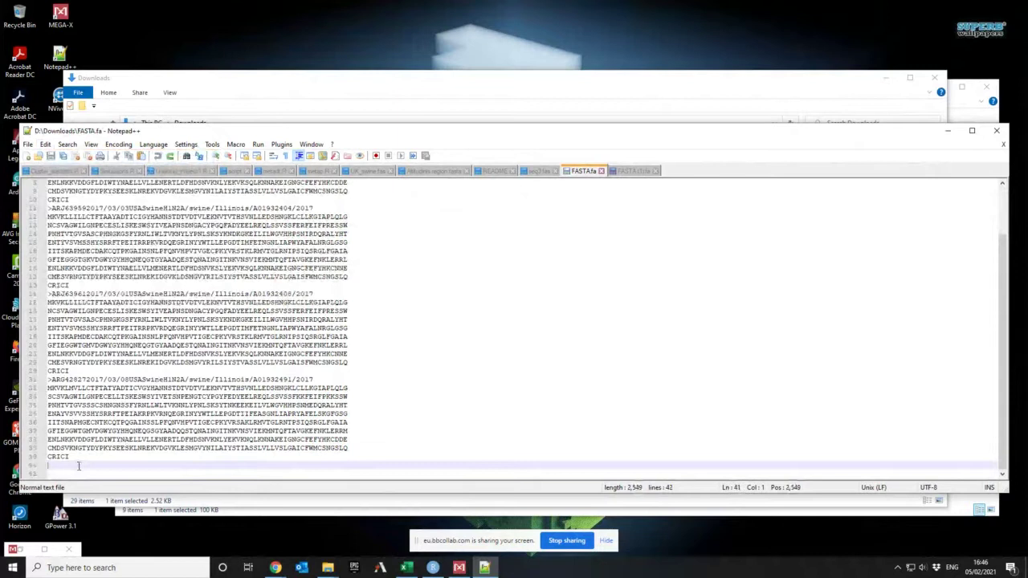
Append the copied H5 sequences on the empty line at the end of FASTA.fa and save the file
key("ctrl+v")
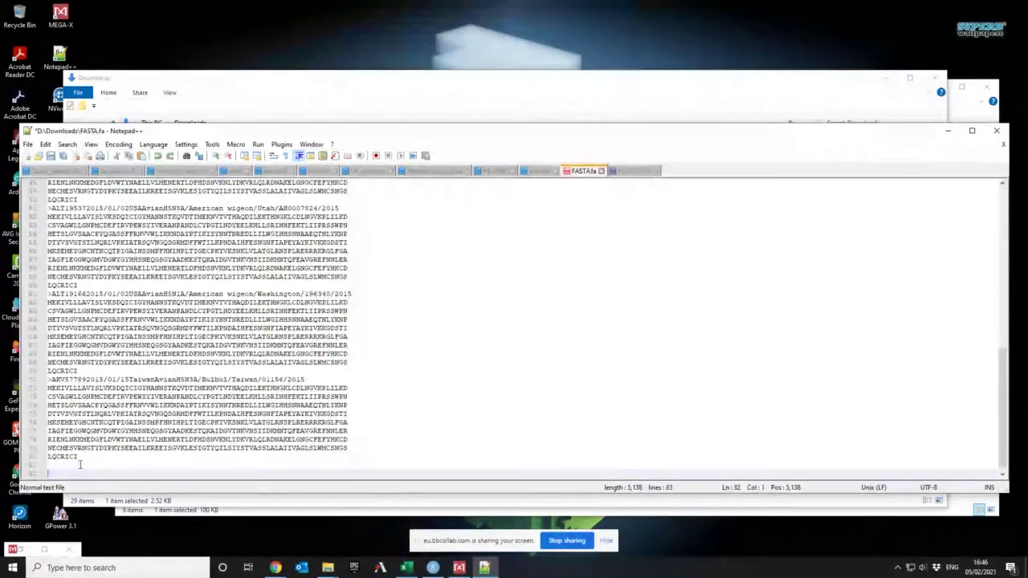
scroll(200, 440, "up", 20)
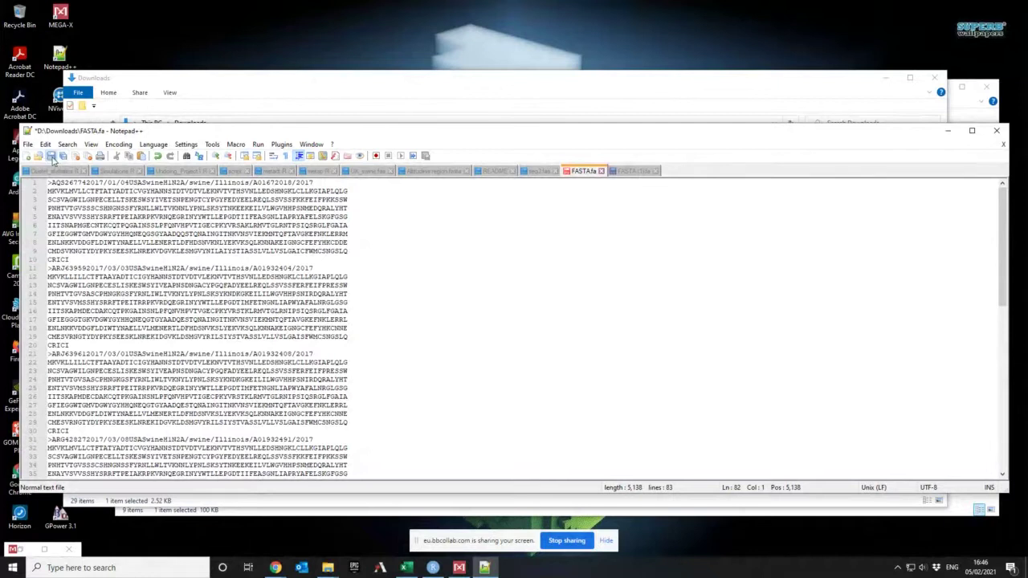
left_click(50, 156)
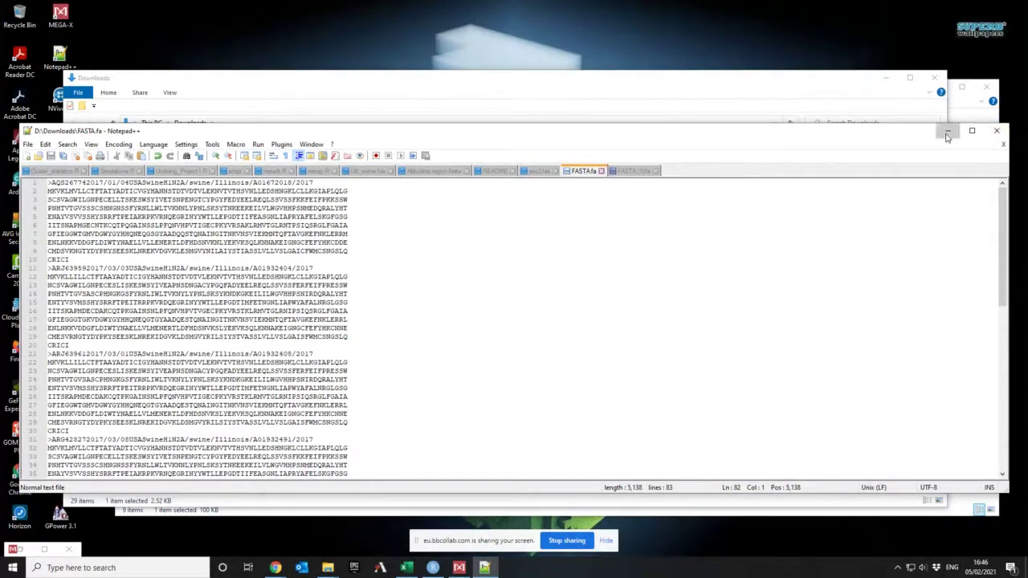
left_click(998, 132)
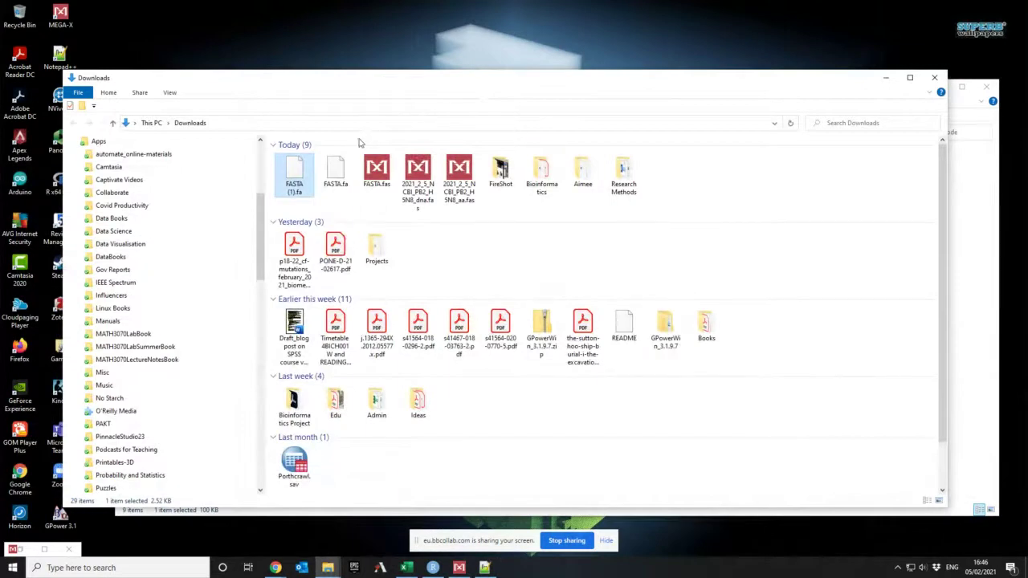
Try to open FASTA.fa directly, and try to rename it to FASTA.fas while declining the suggested alternative name
double_click(335, 169)
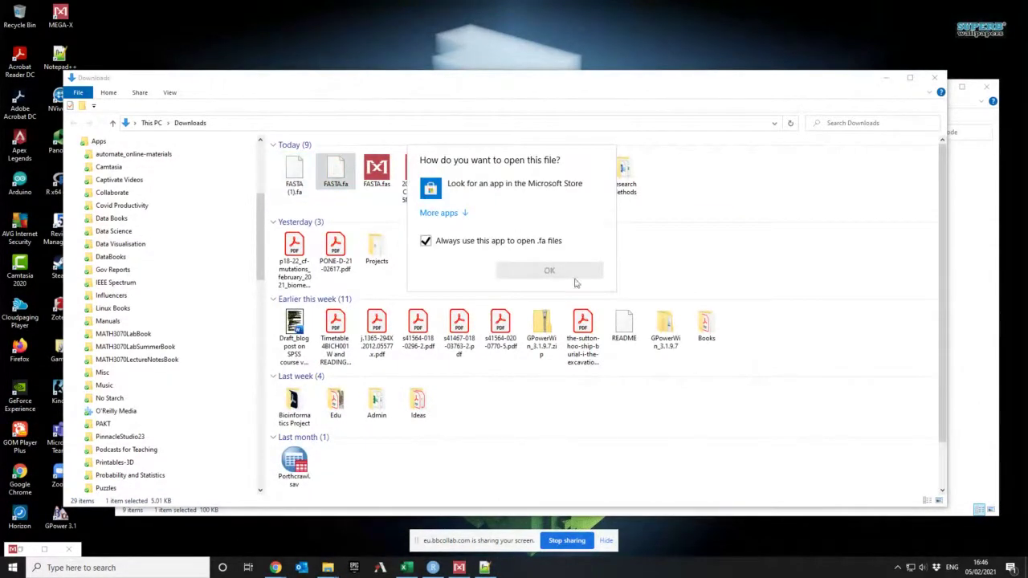
left_click(736, 206)
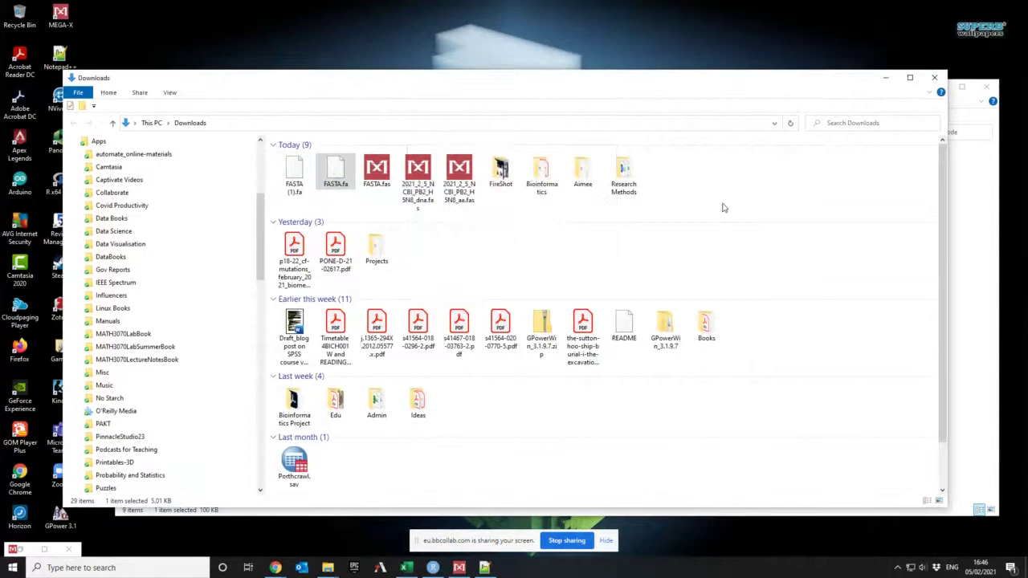
right_click(335, 187)
left_click(363, 400)
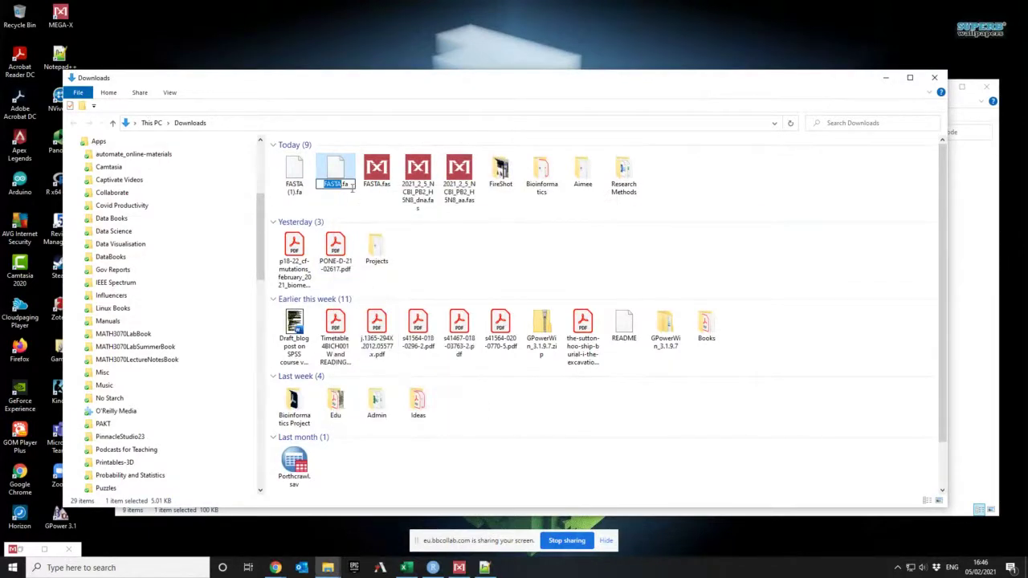
left_click(351, 183)
type("s")
left_click(701, 194)
left_click(567, 290)
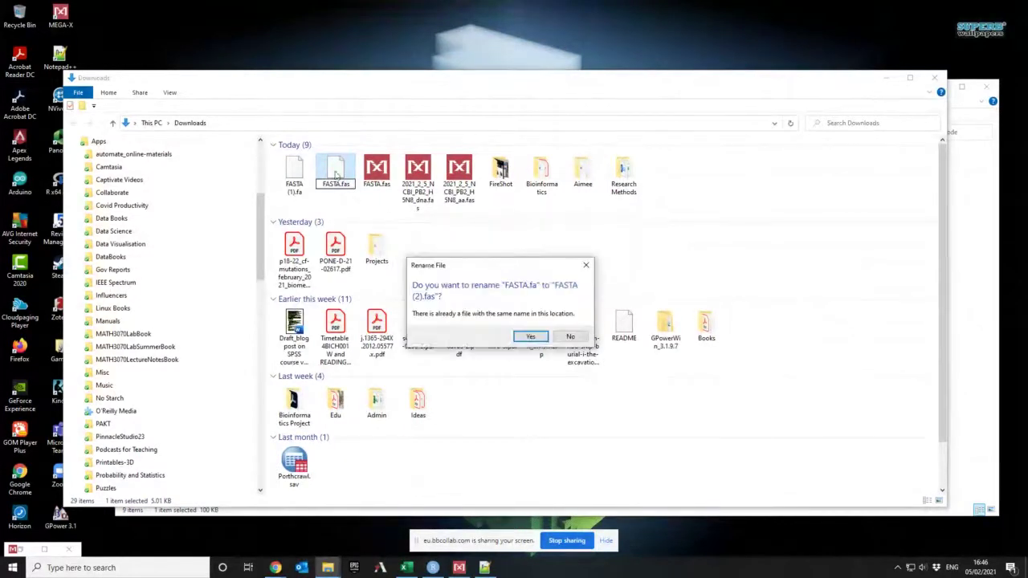
left_click(571, 338)
Delete the existing FASTA.fas file from the Downloads folder
right_click(331, 185)
right_click(377, 175)
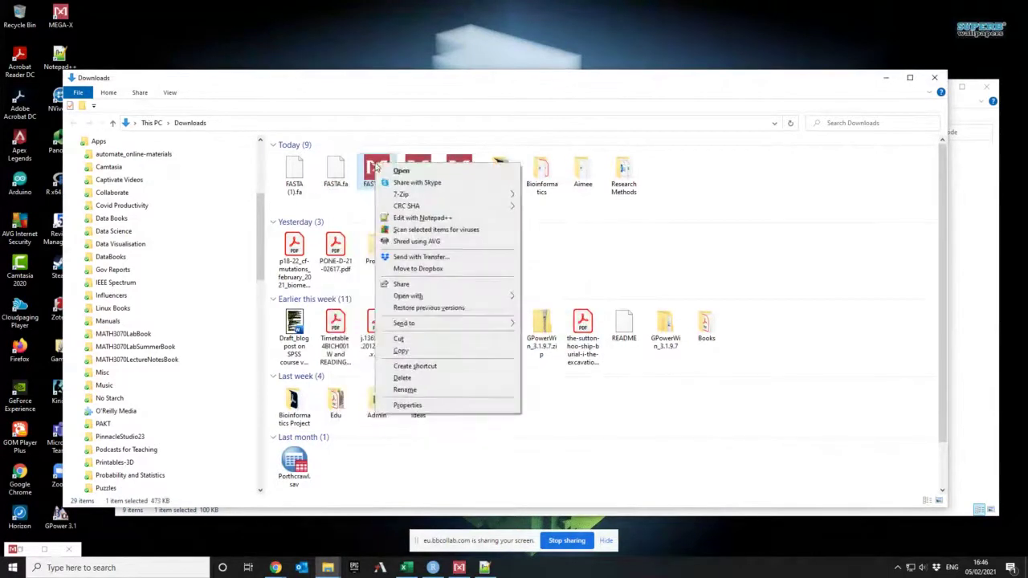
left_click(406, 379)
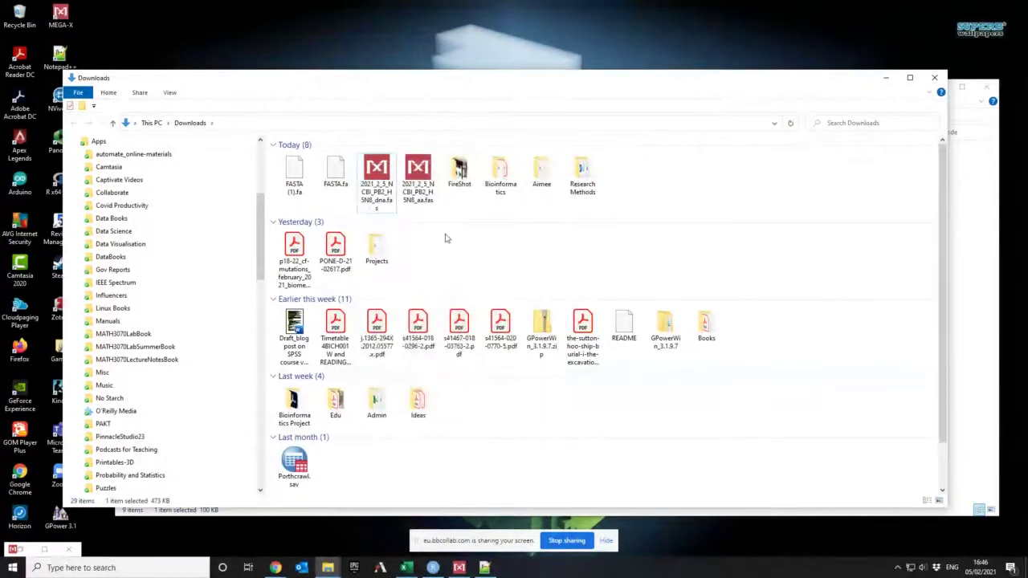
Rename the combined FASTA.fa file as FASTA.fas and accept the extension change
right_click(336, 180)
left_click(363, 392)
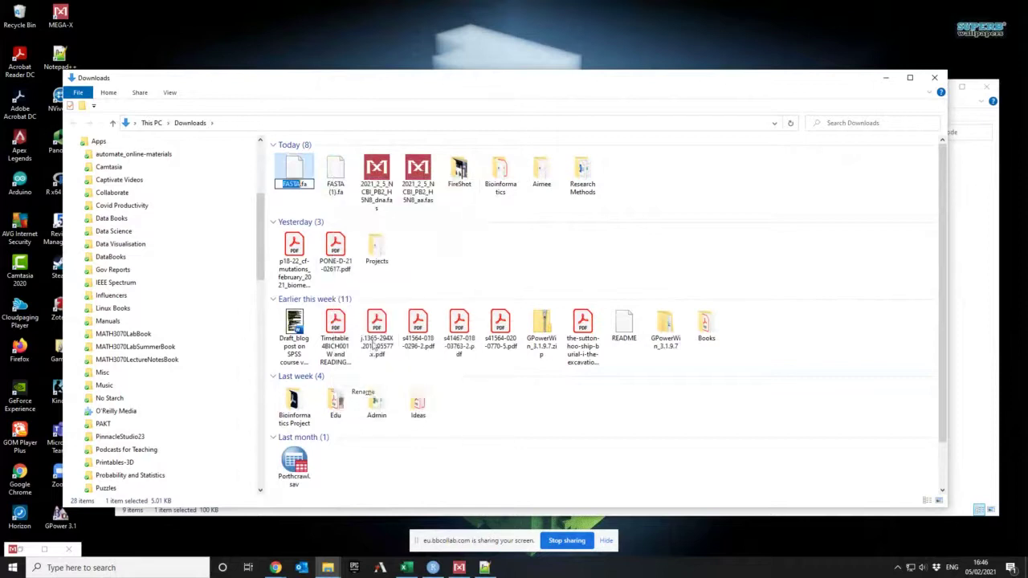
left_click(310, 184)
type("s")
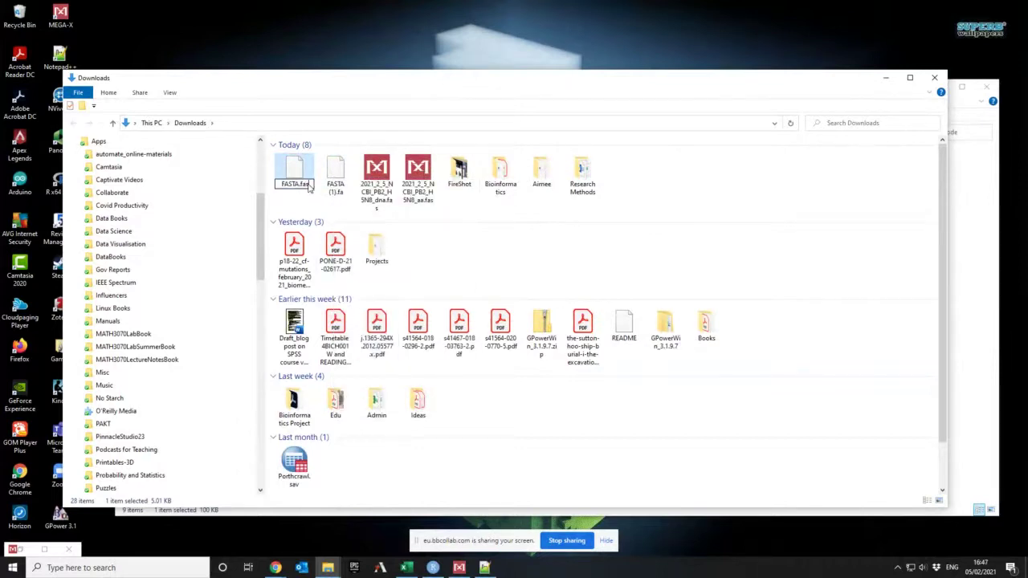
key("Return")
left_click(567, 289)
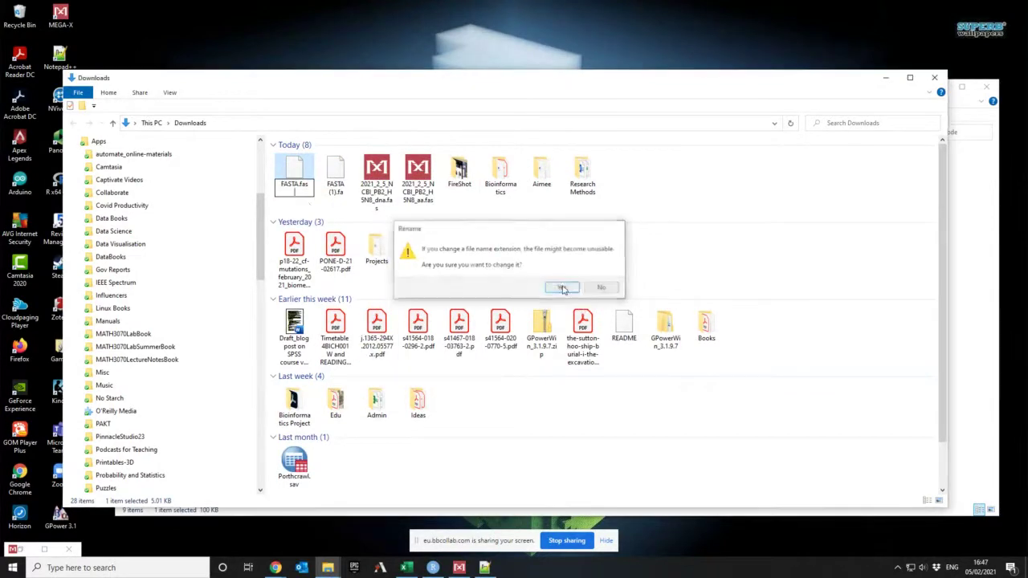
Open FASTA.fas in MEGA's Alignment Explorer without saving the current alignment session, and maximize the window
double_click(295, 169)
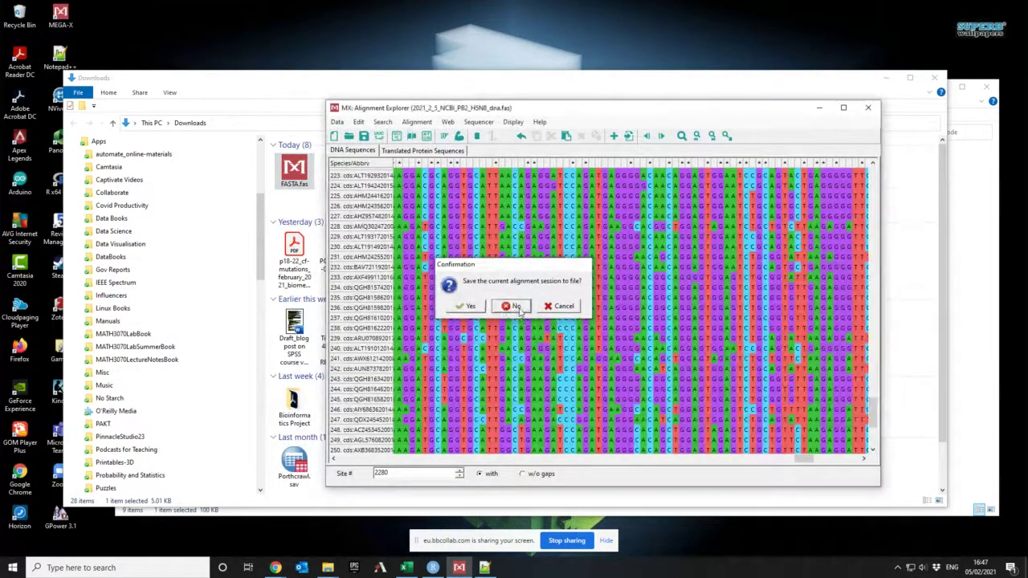
left_click(514, 306)
left_click(844, 108)
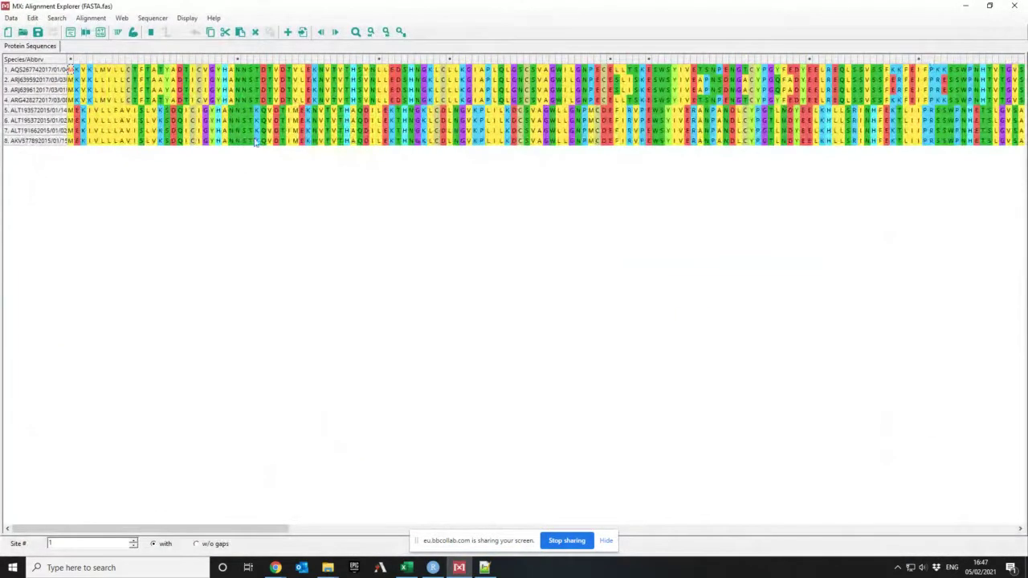
Align all of the protein sequences by MUSCLE with the preset alignment options
left_click(90, 18)
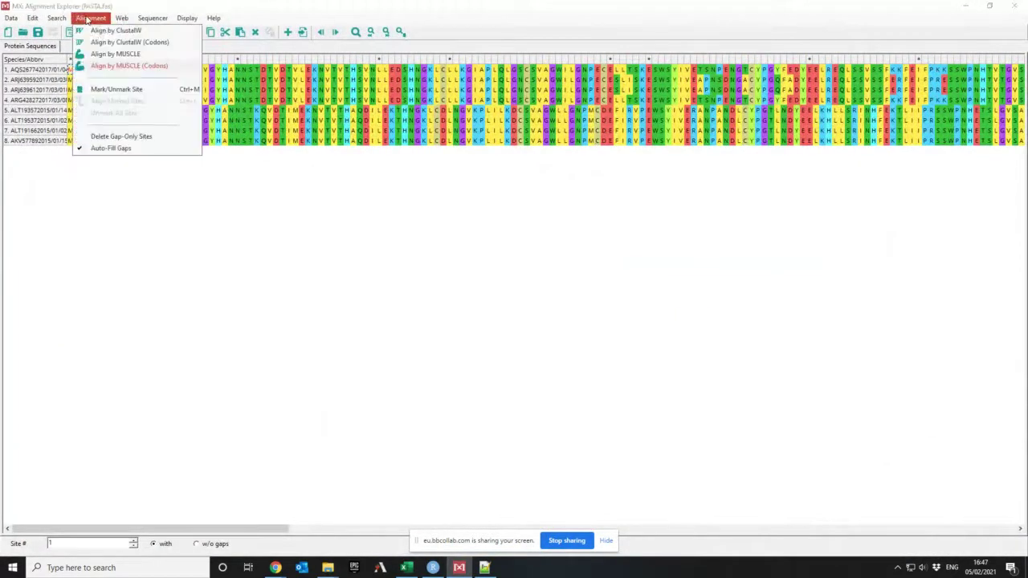
left_click(115, 54)
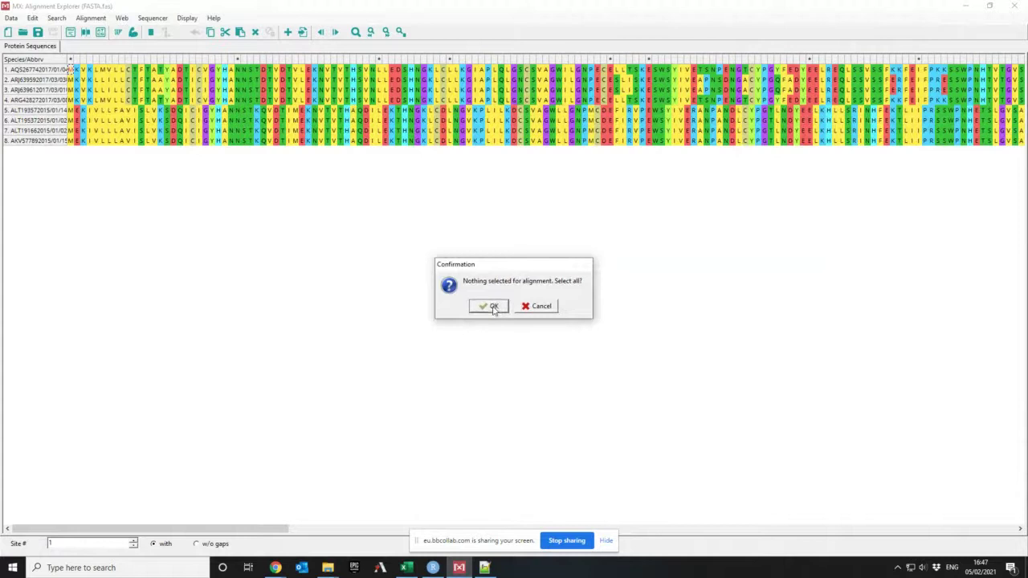
left_click(492, 306)
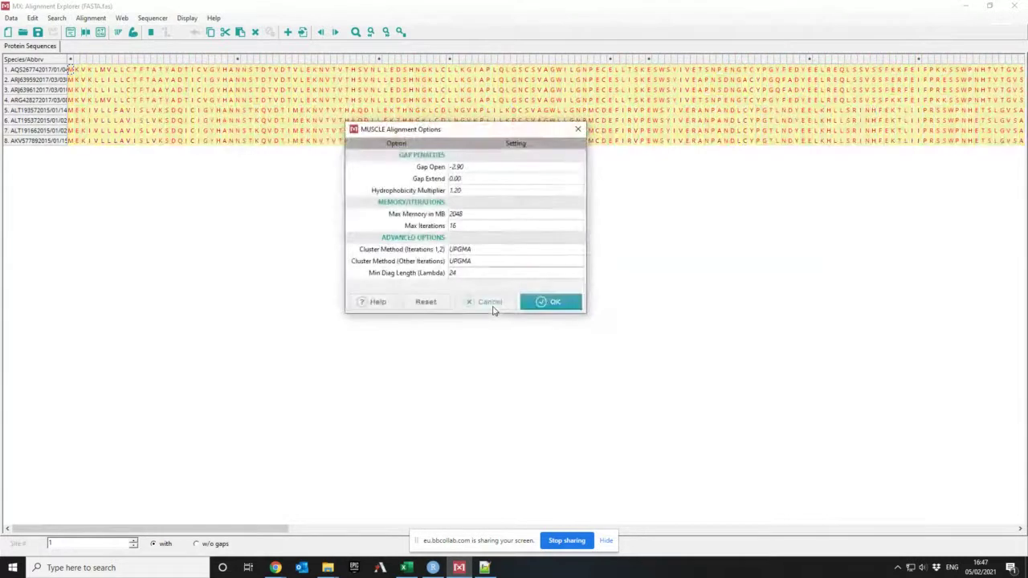
left_click(552, 302)
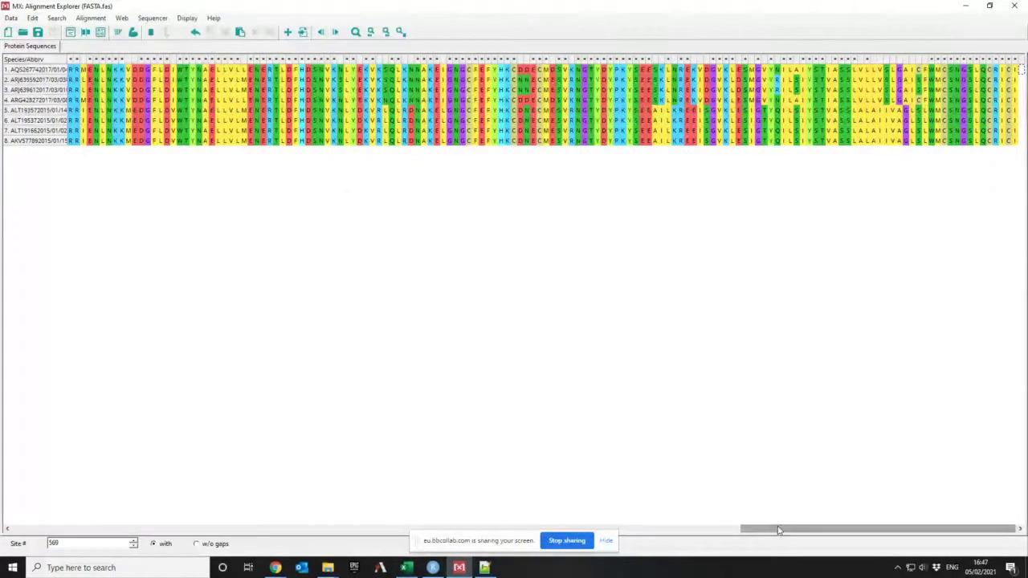
Widen the species name column to show the full sequence names and examine the alignment from its first sites onward
left_click_drag(777, 530, 29, 515)
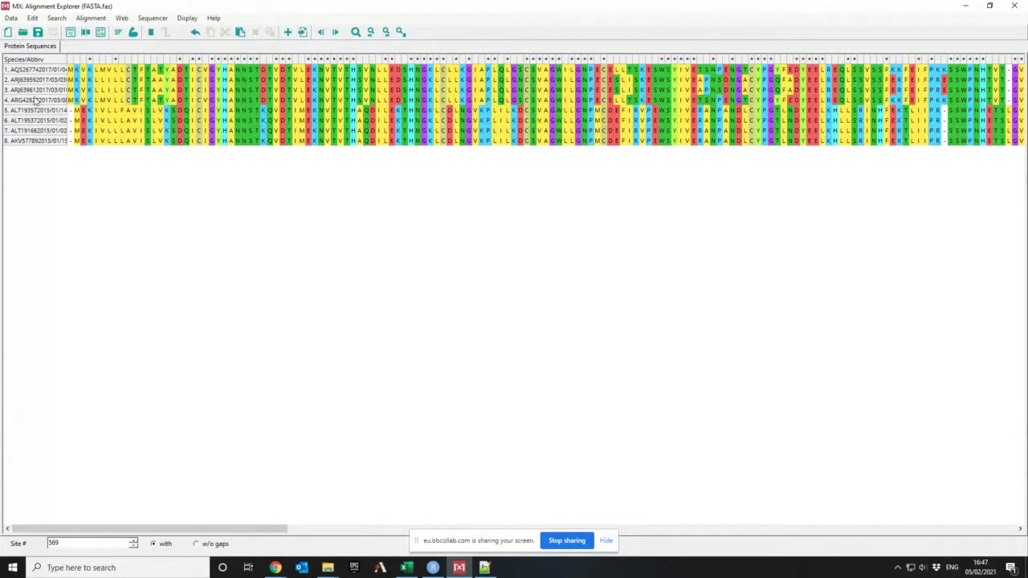
left_click_drag(65, 59, 239, 61)
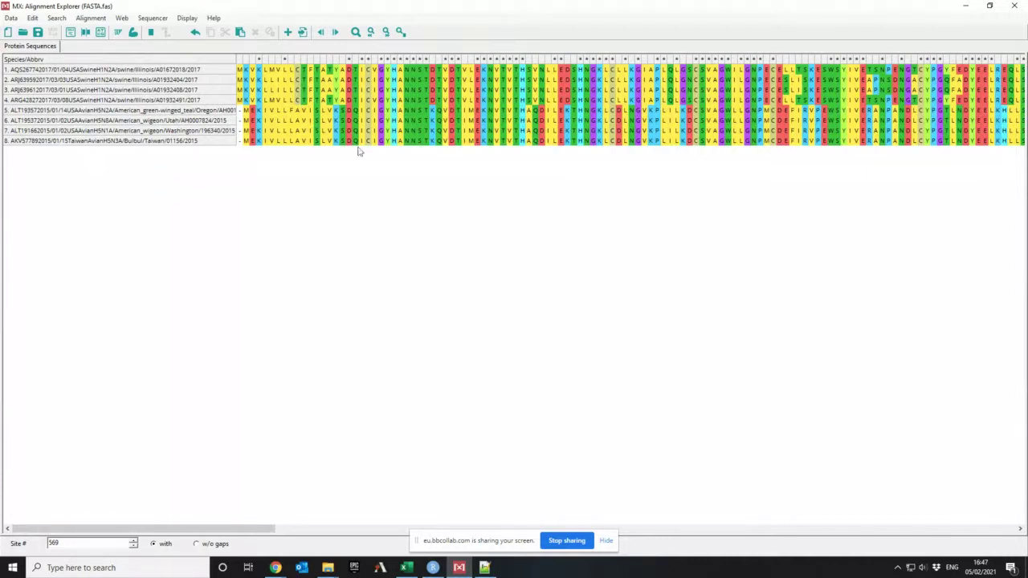
left_click_drag(258, 530, 417, 552)
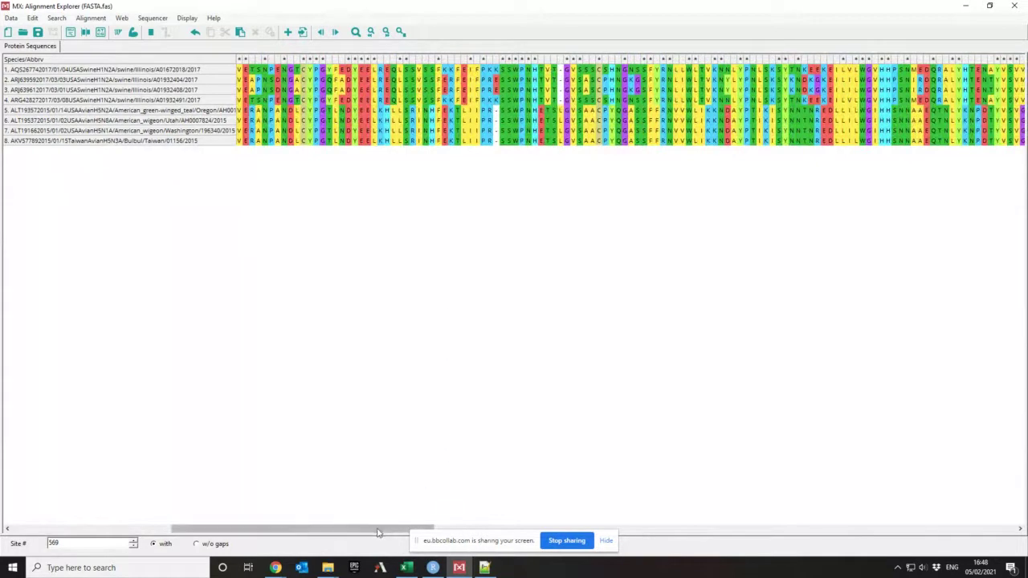
left_click_drag(377, 530, 445, 454)
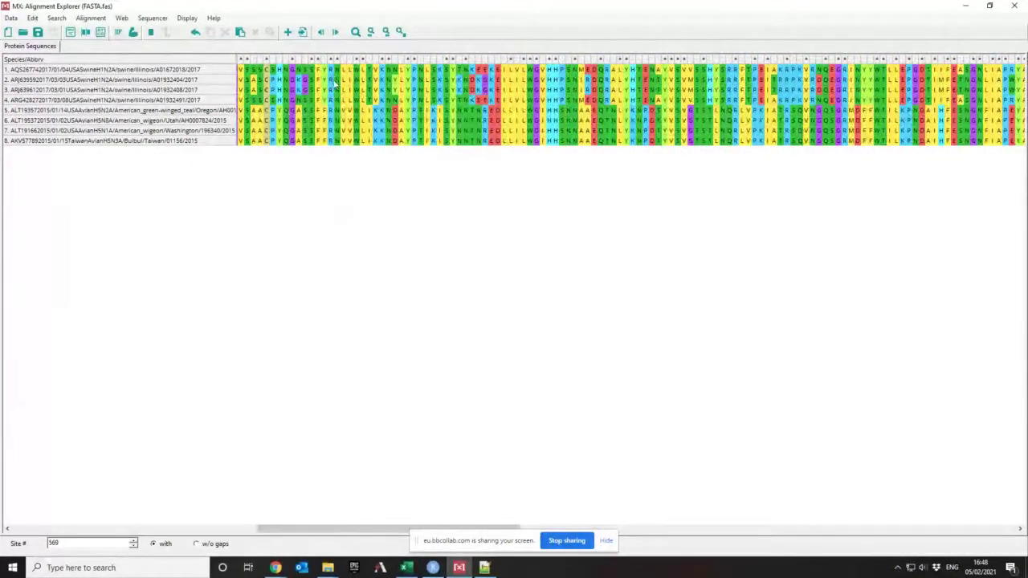